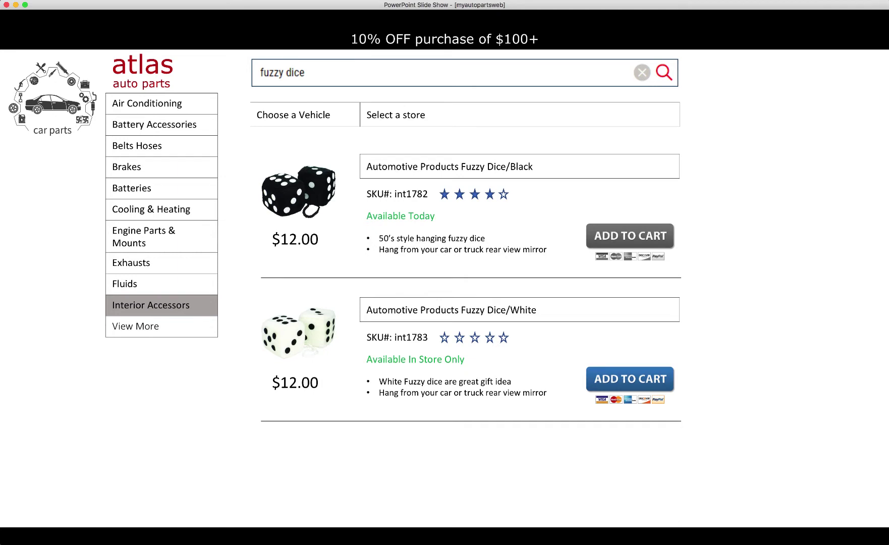
Filter the Explore services list to Managed Services, leaving the five managed APIs.
key("super+Tab")
key("super+Tab")
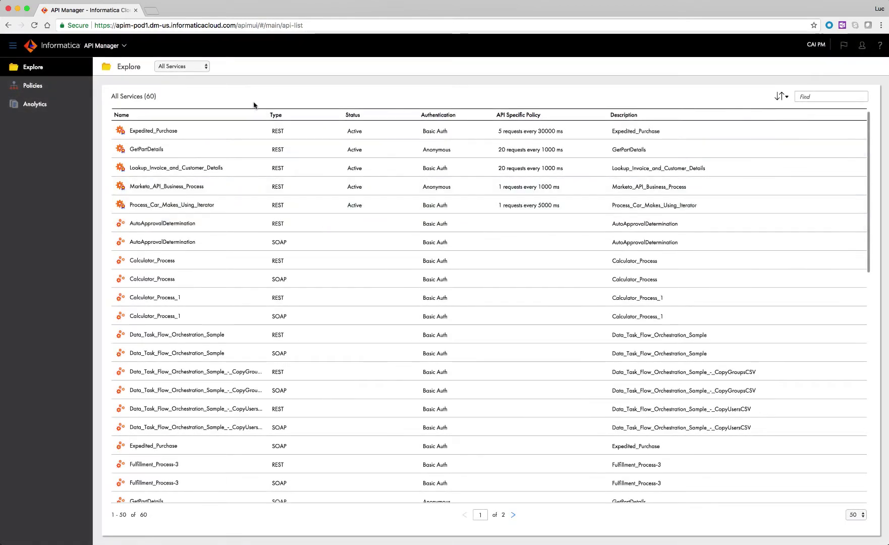
left_click(198, 67)
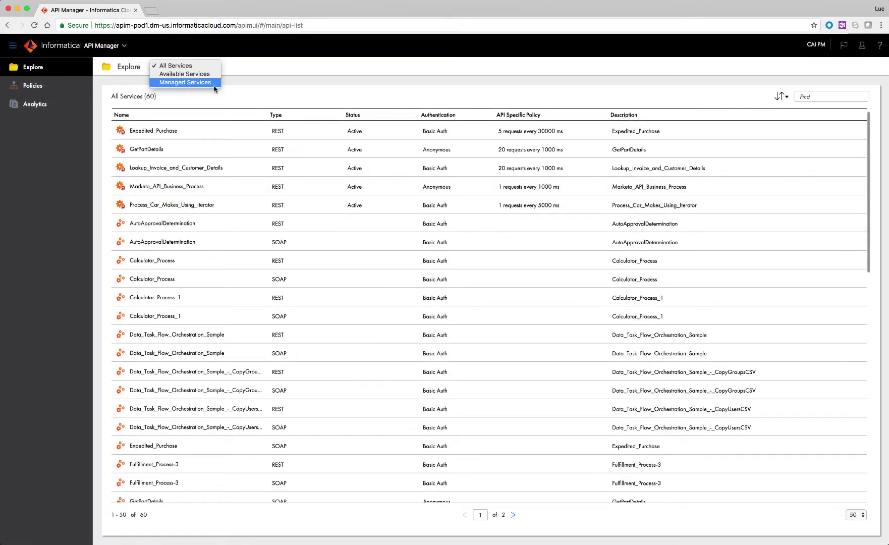
left_click(209, 82)
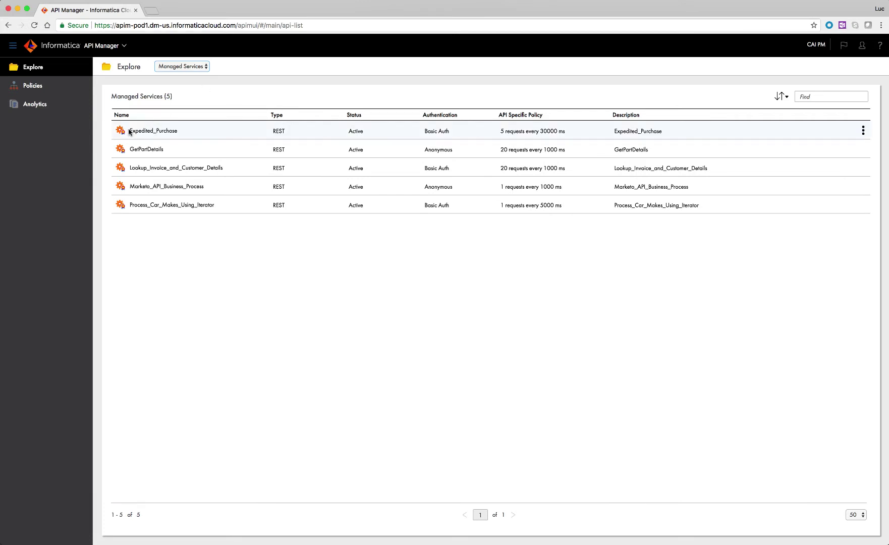
mouse_move(486, 148)
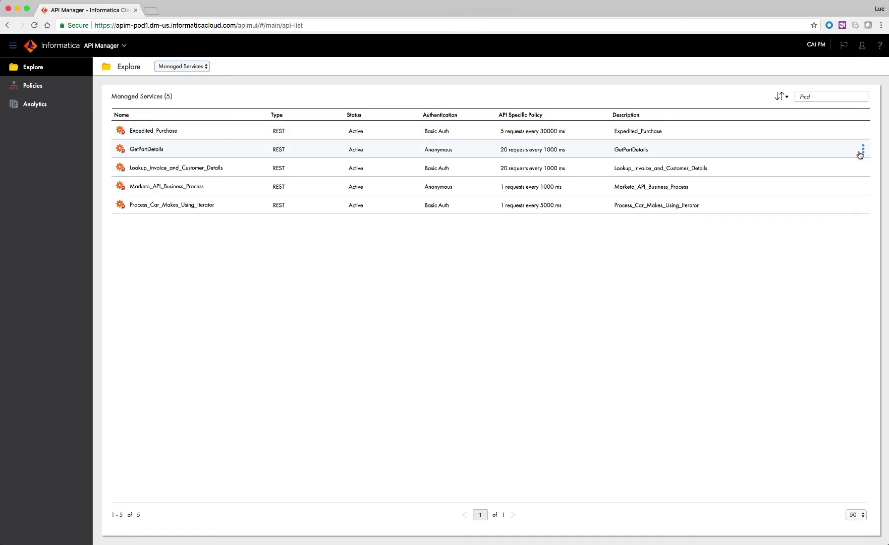
left_click(862, 136)
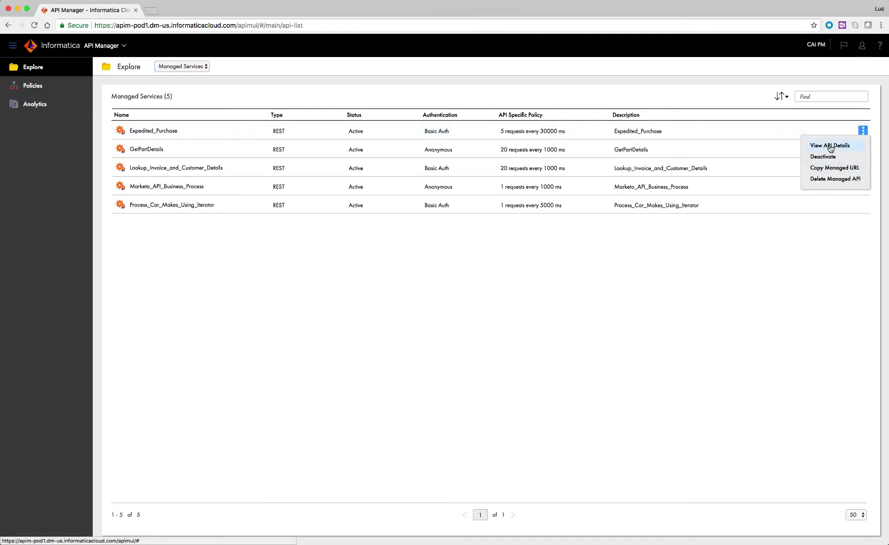
left_click(830, 146)
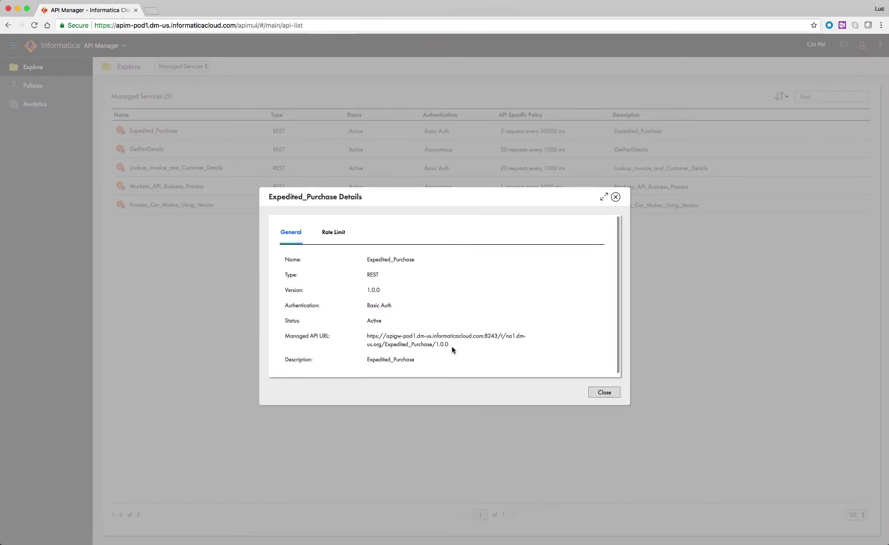
left_click(333, 236)
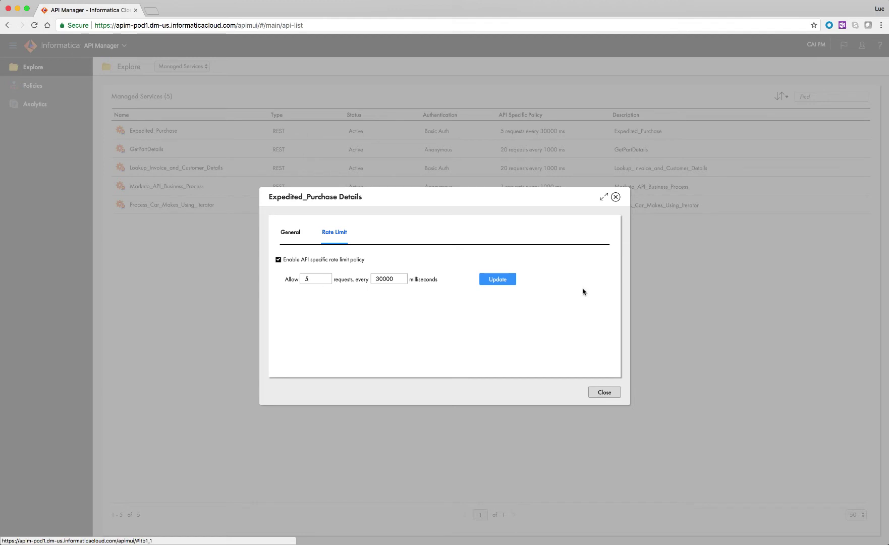
left_click(615, 197)
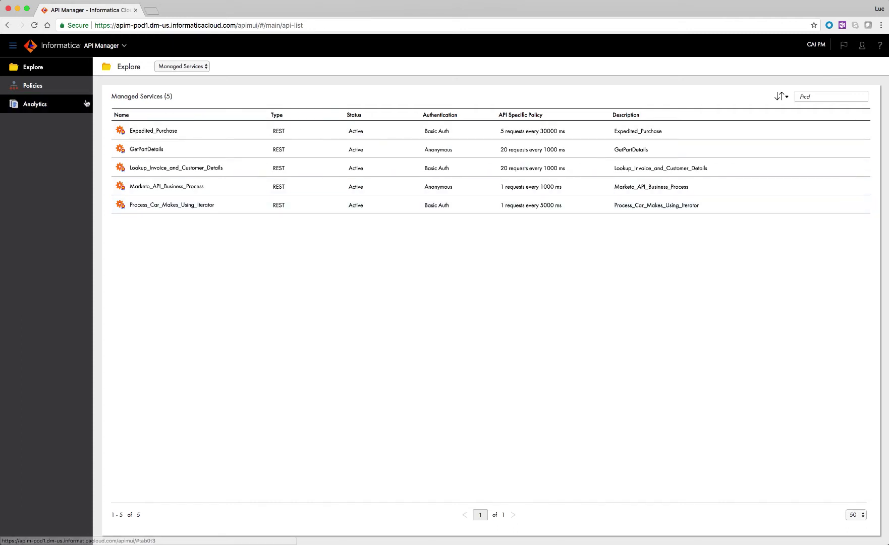
Open Analytics and set the reporting period to Last 30 days.
left_click(30, 106)
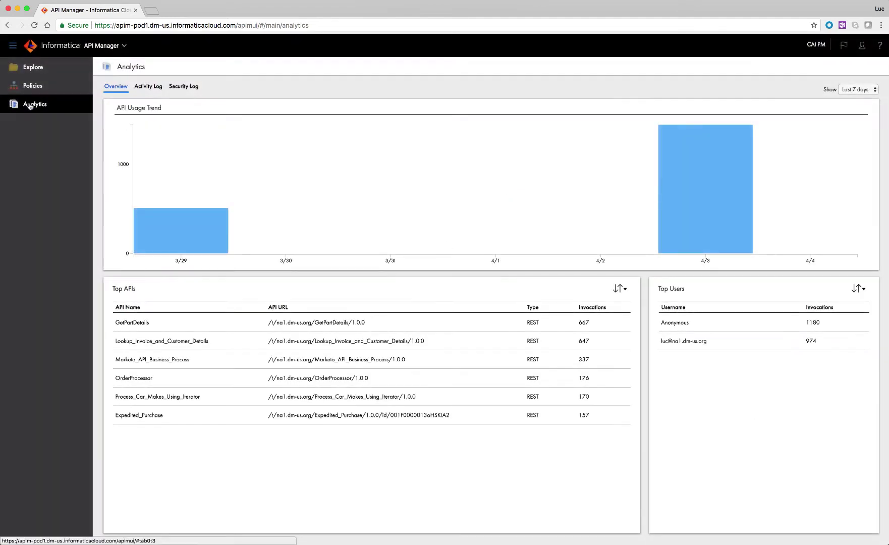
left_click(857, 90)
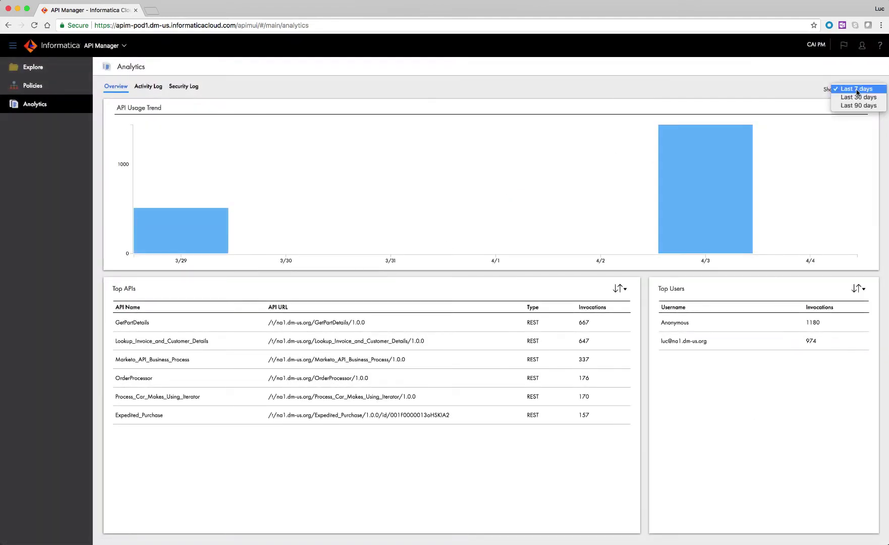
left_click(858, 97)
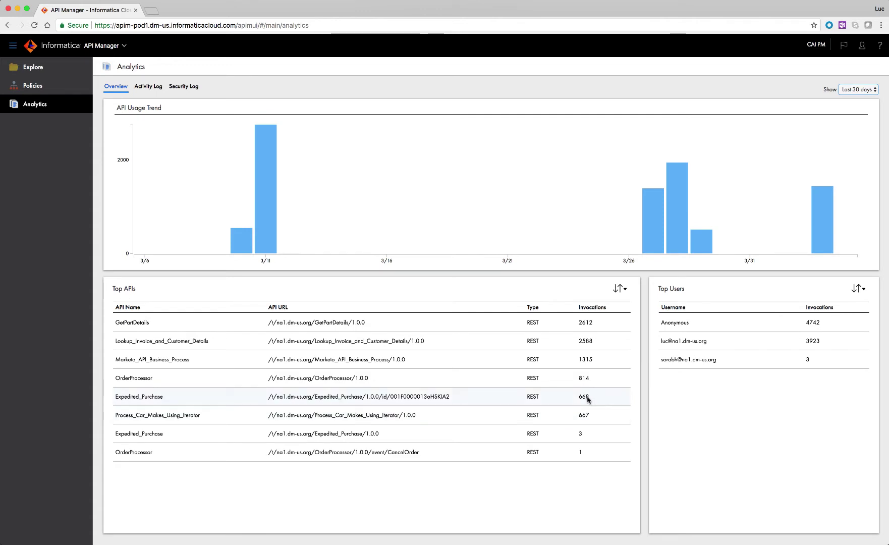
Show Security Log exceptions from 03/22/2018, select the Expedited_Purchase one, then return to Explore.
left_click(143, 89)
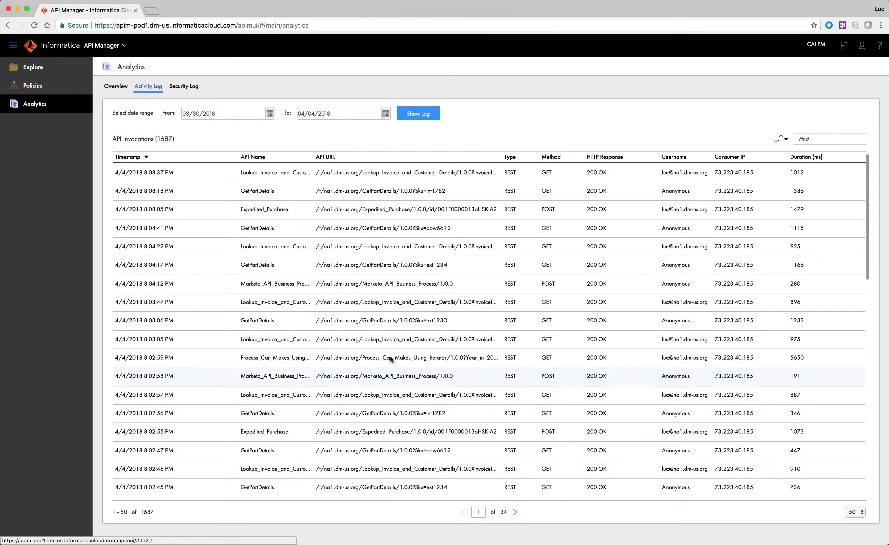
left_click(193, 88)
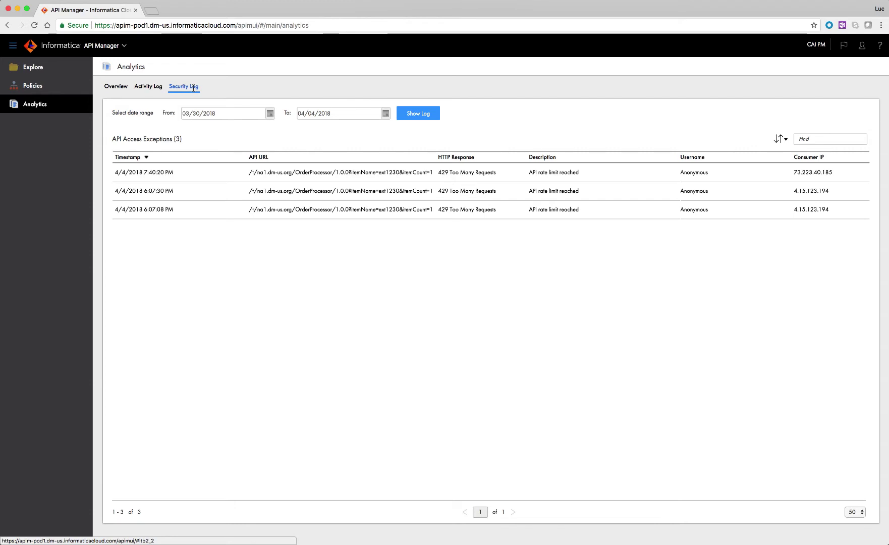
left_click(270, 114)
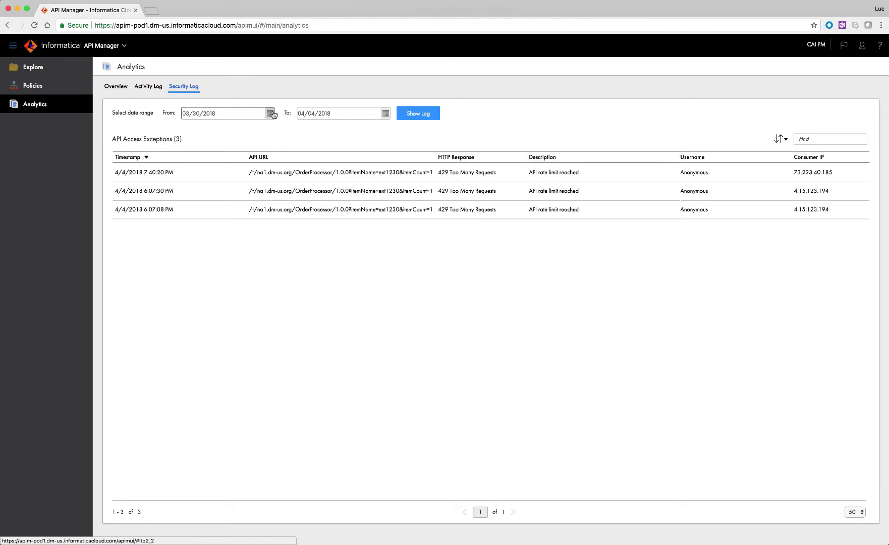
left_click(240, 182)
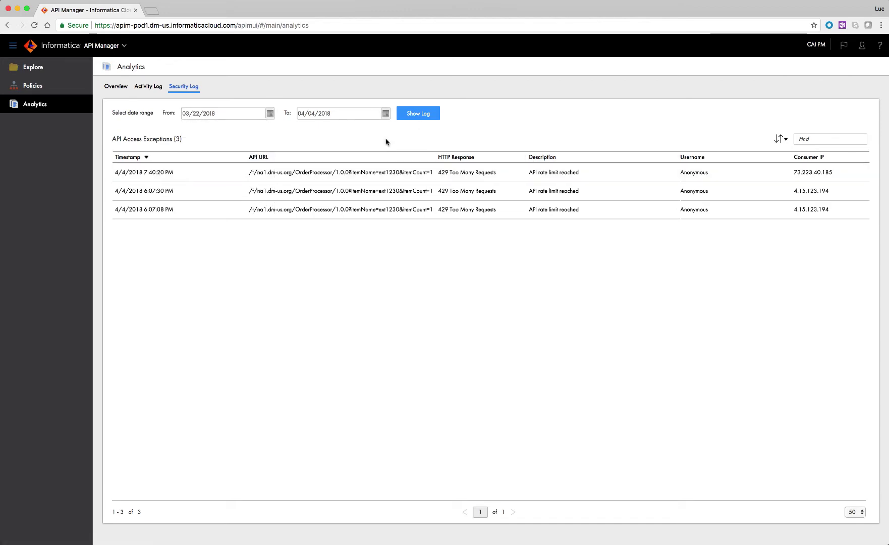
left_click(430, 114)
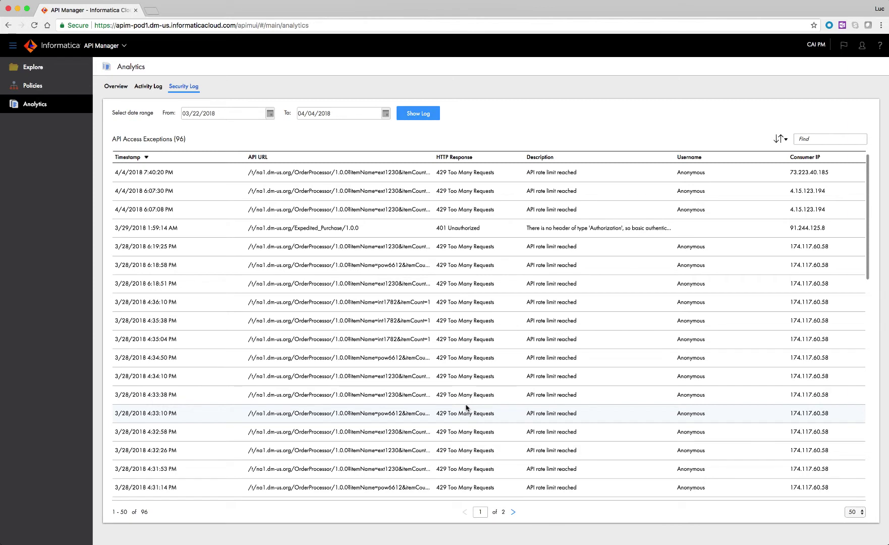
left_click(328, 231)
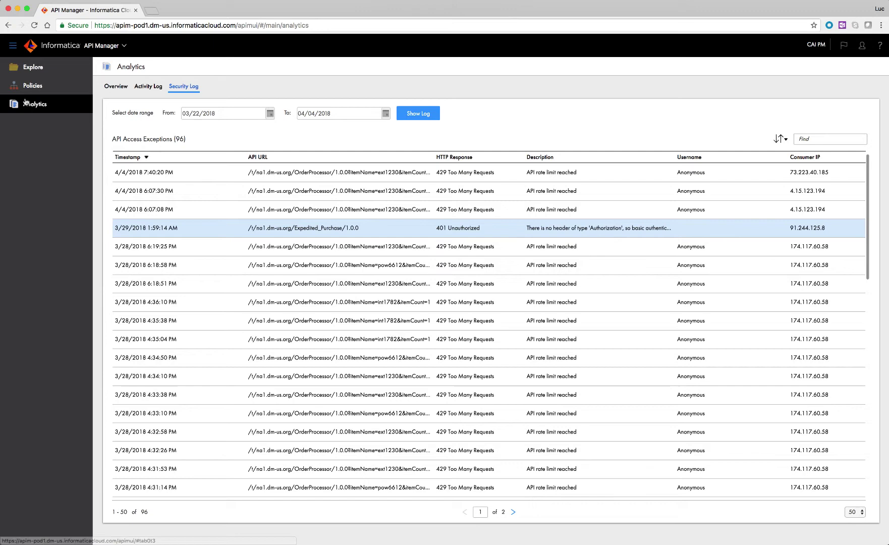
left_click(34, 70)
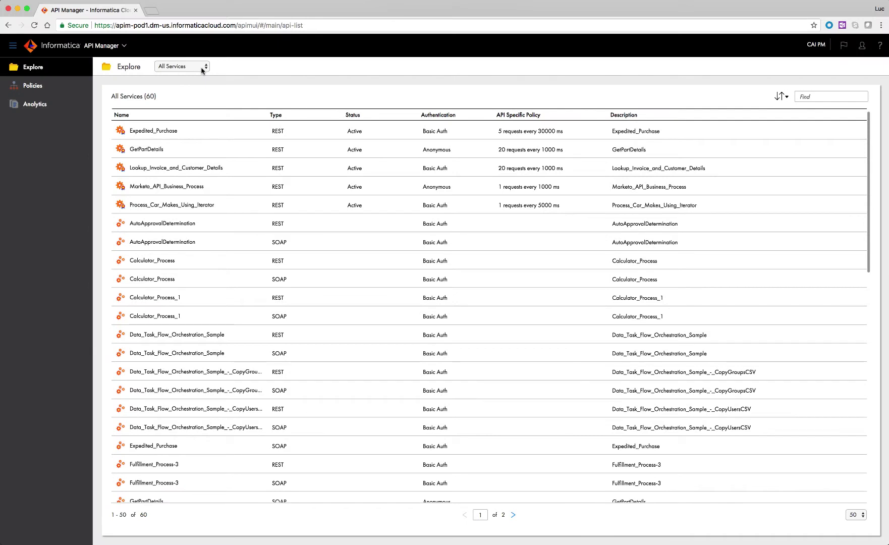
Review the rate limit and IP filtering policies, then bring up the cloud services switcher.
left_click(31, 86)
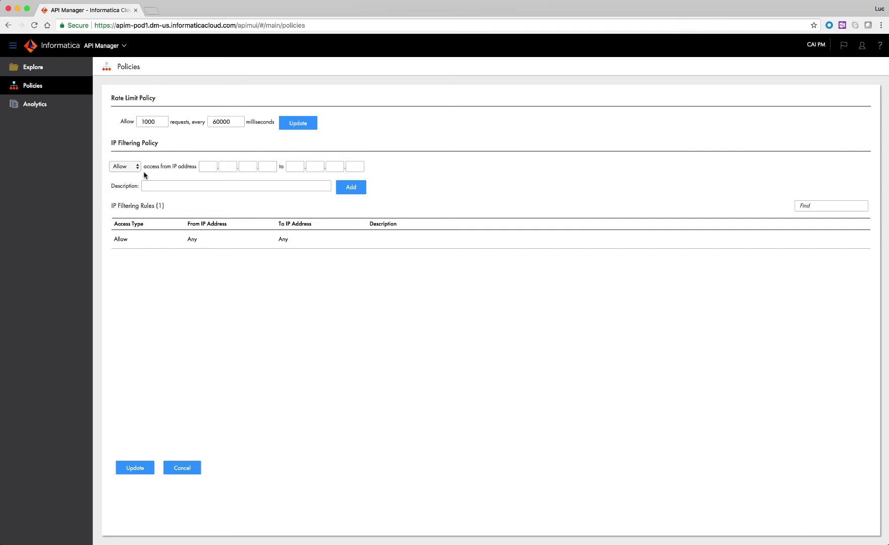
left_click(119, 48)
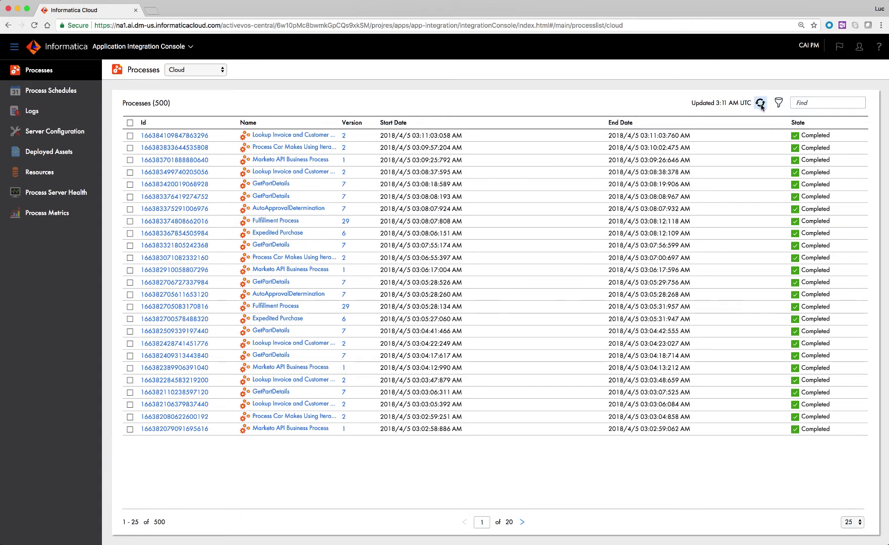
mouse_move(175, 234)
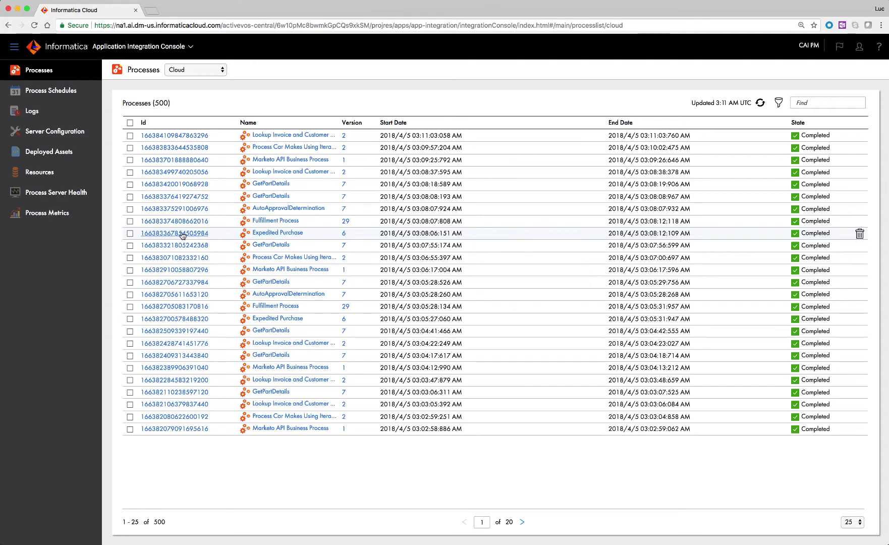
Open the Expedited Purchase run's input fields and inspect the Salesforce and Fulfillment_Process steps.
left_click(182, 234)
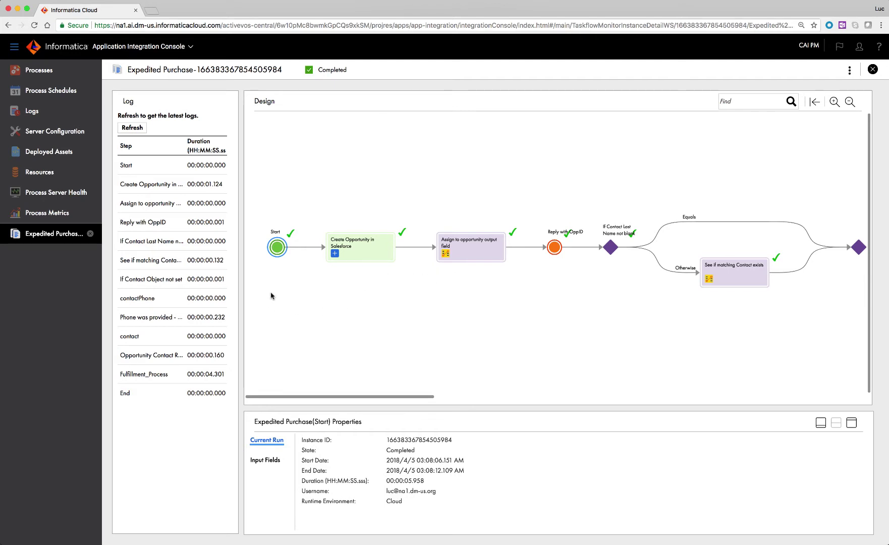
left_click(265, 459)
left_click_drag(421, 407, 425, 315)
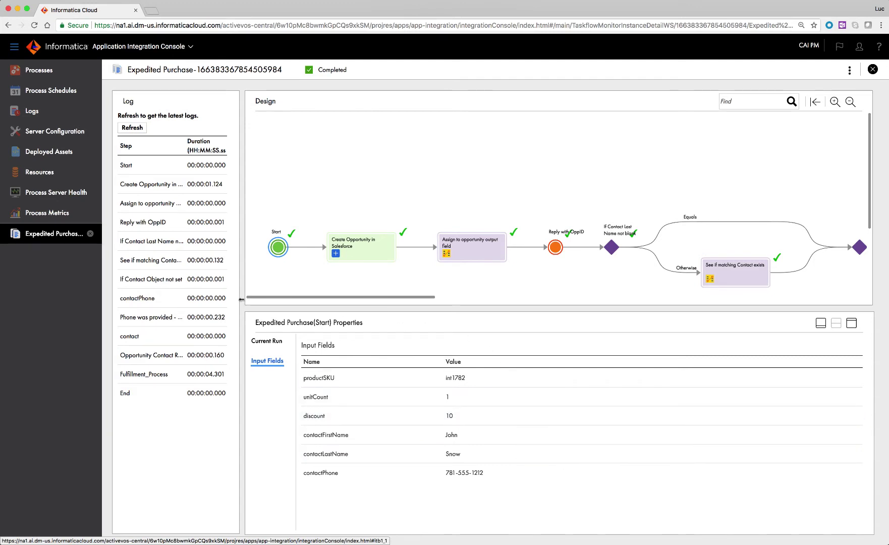
left_click_drag(242, 299, 489, 298)
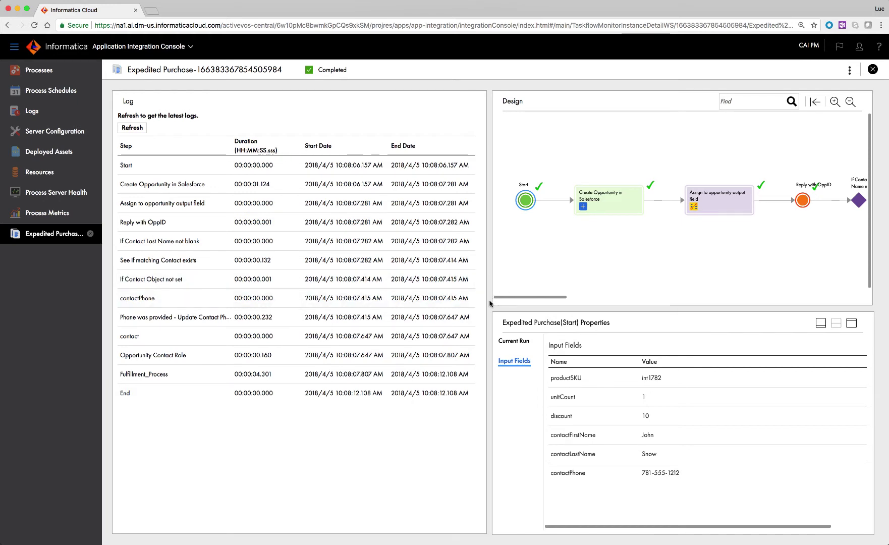
left_click(612, 201)
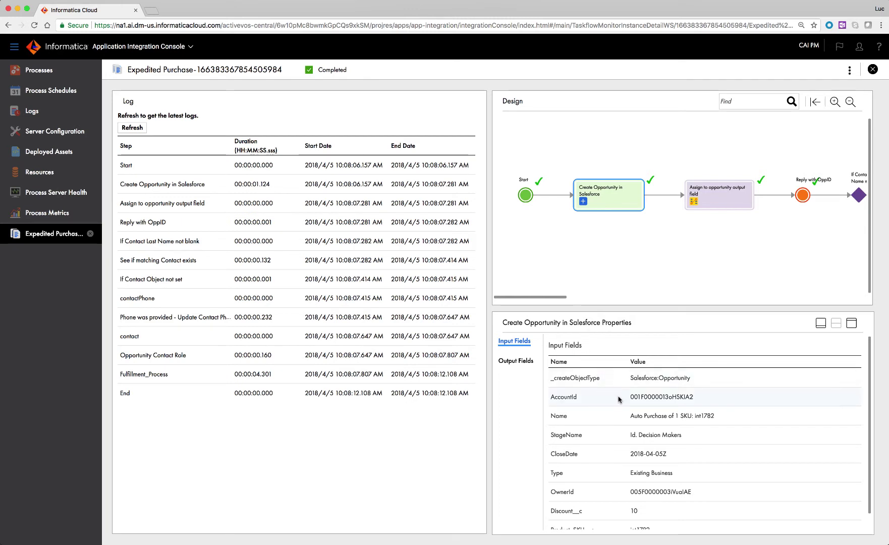
scroll(618, 400, "down", 1)
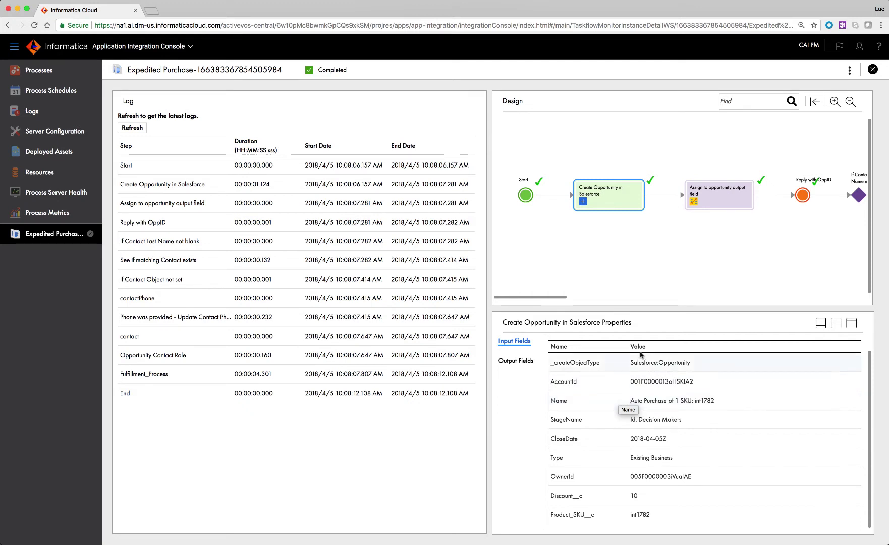
left_click_drag(526, 297, 795, 295)
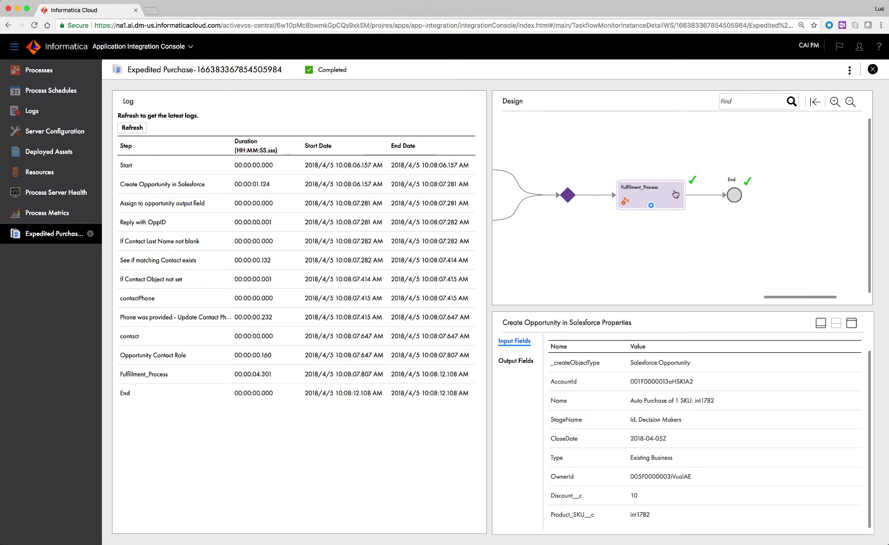
left_click(652, 208)
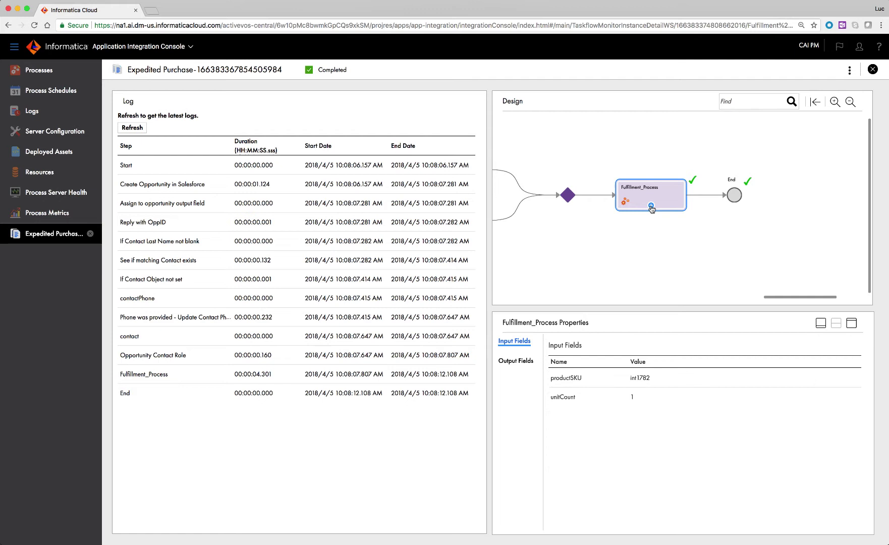
Reopen the completed Fulfillment Process run from Processes and select Verify Discount Level.
left_click(652, 207)
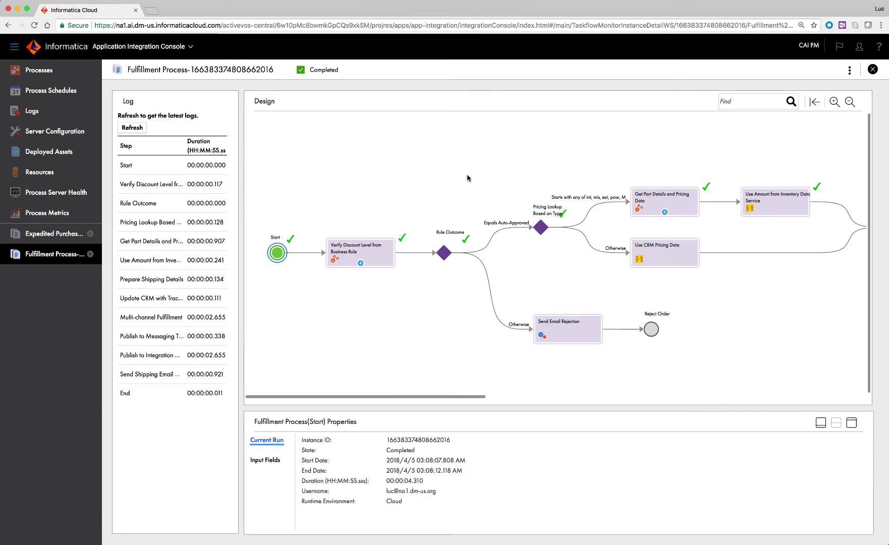
left_click(31, 73)
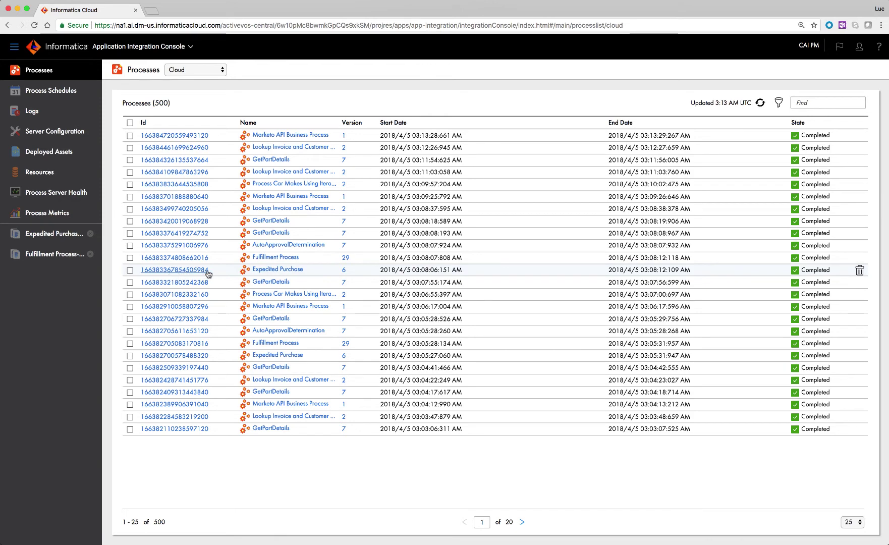
mouse_move(275, 258)
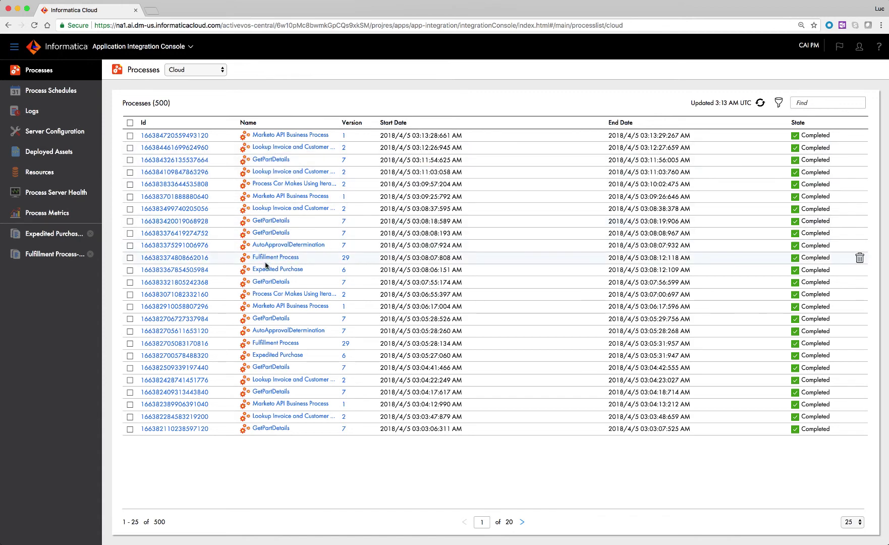
left_click(40, 255)
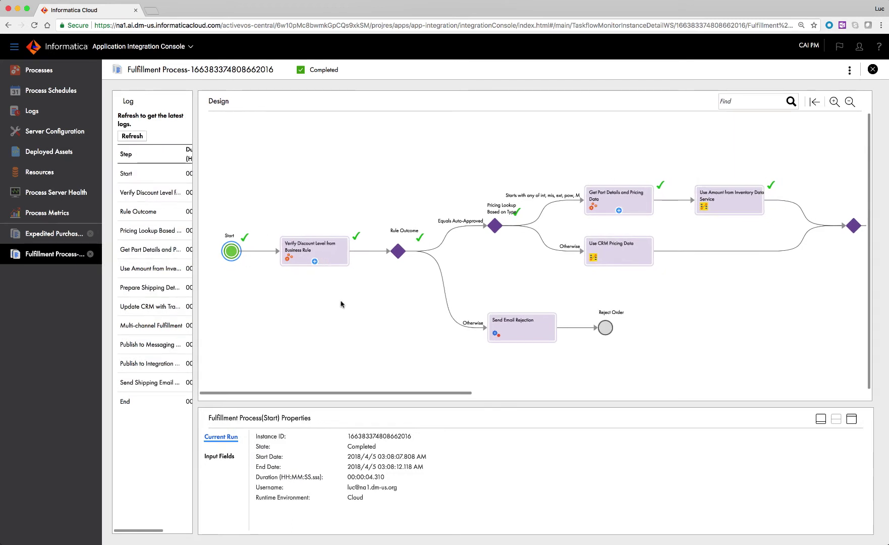
left_click(321, 253)
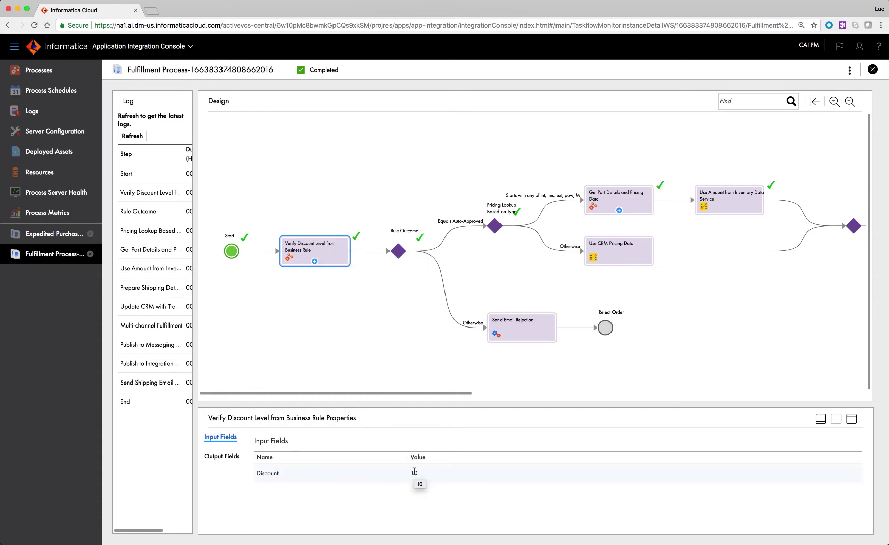
Show Get Part Details and Pricing Data outputs: fuzzy dice for a 1972 Chevy Vega, cost 12.
left_click(222, 456)
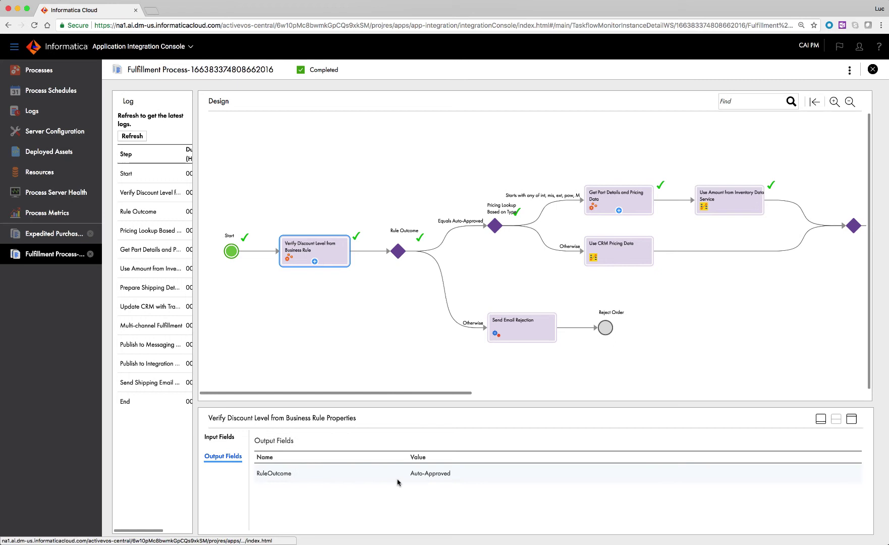
left_click_drag(393, 294, 254, 342)
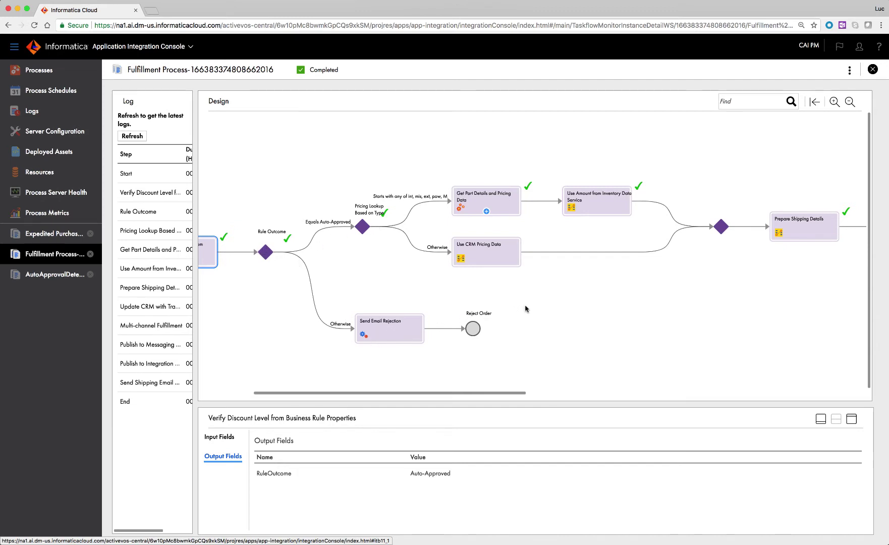
left_click_drag(526, 311, 418, 306)
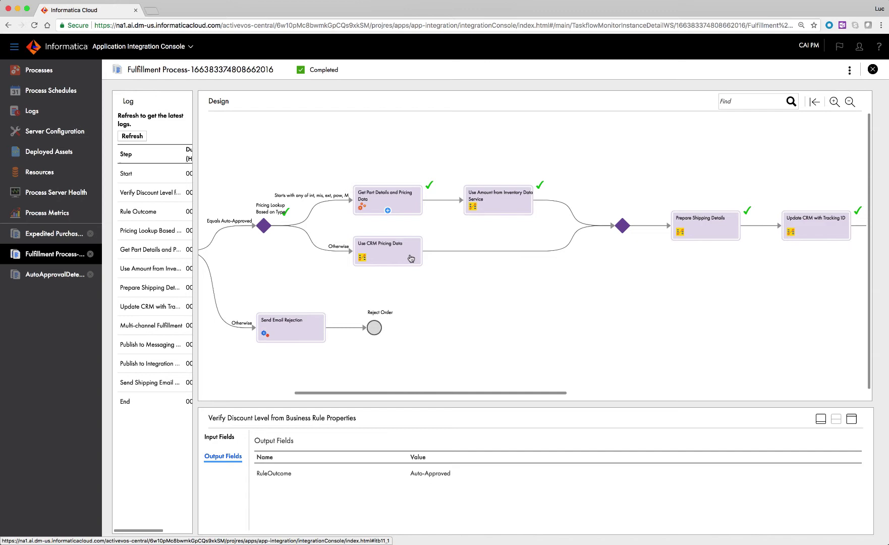
scroll(411, 258, "right", 2)
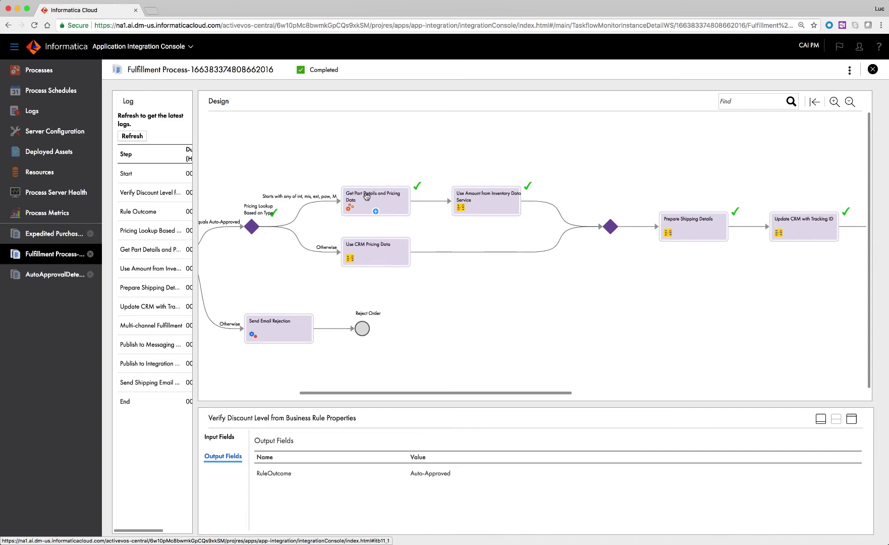
scroll(361, 201, "left", 2)
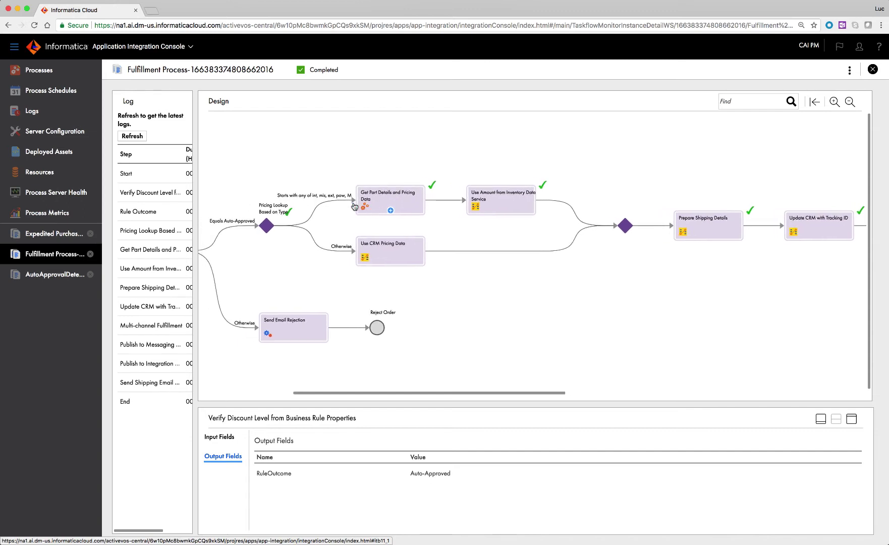
scroll(354, 204, "left", 1)
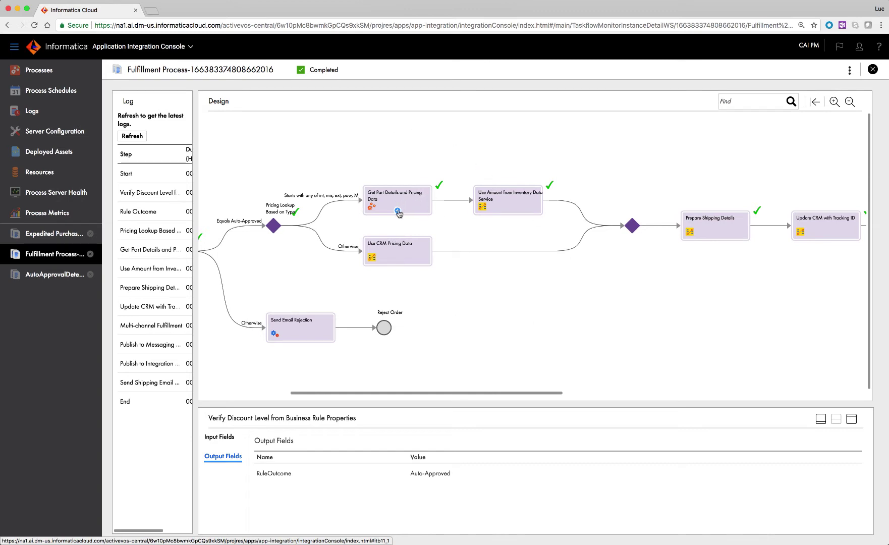
scroll(399, 214, "left", 1)
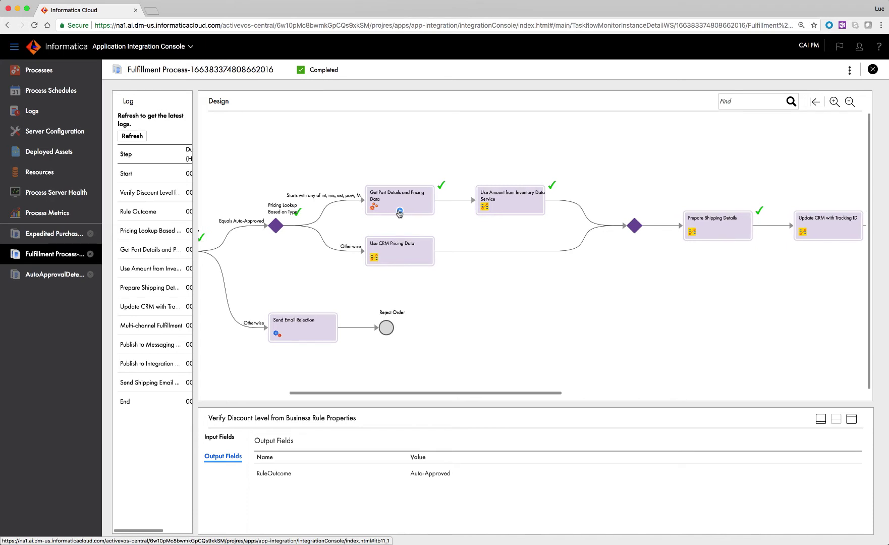
scroll(400, 213, "left", 2)
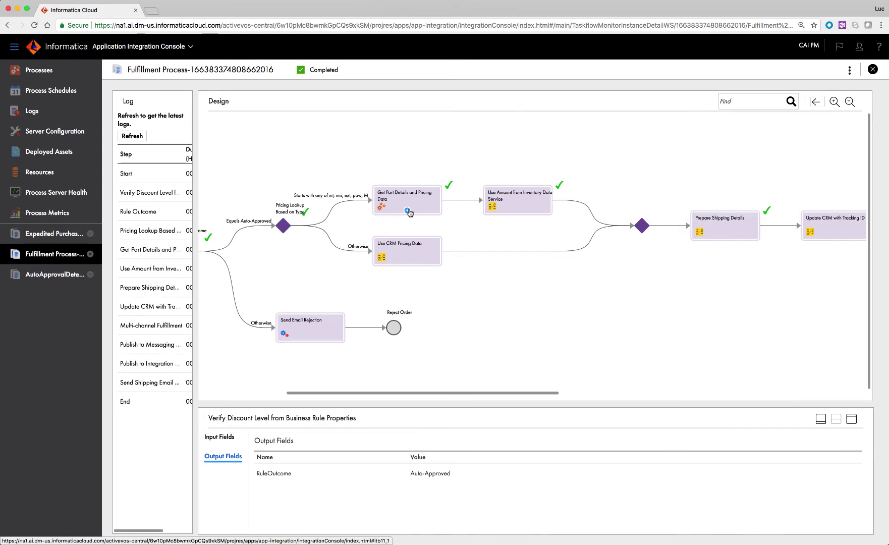
left_click(410, 213)
left_click(56, 254)
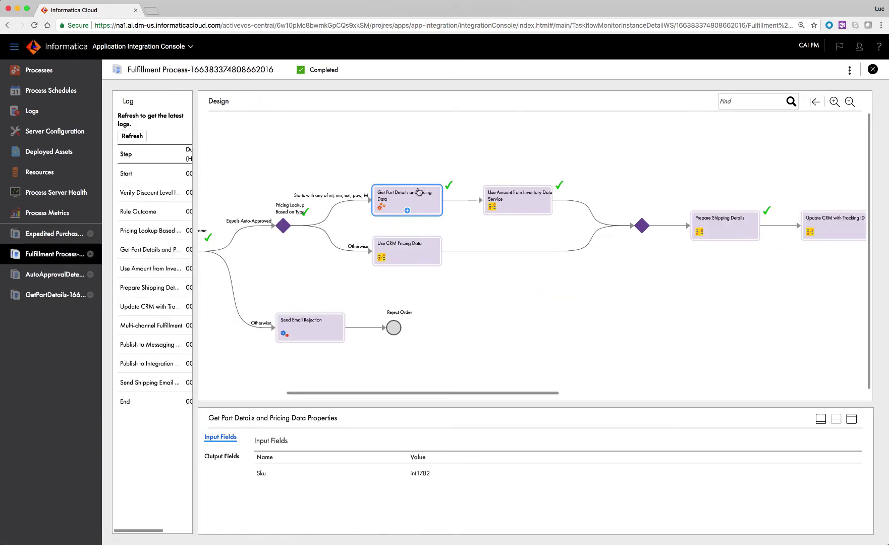
left_click(216, 458)
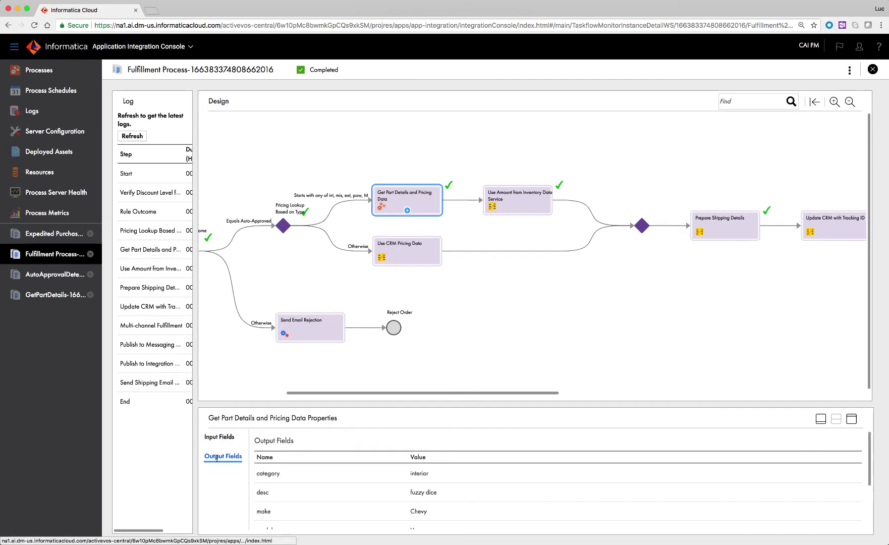
left_click_drag(363, 409, 421, 300)
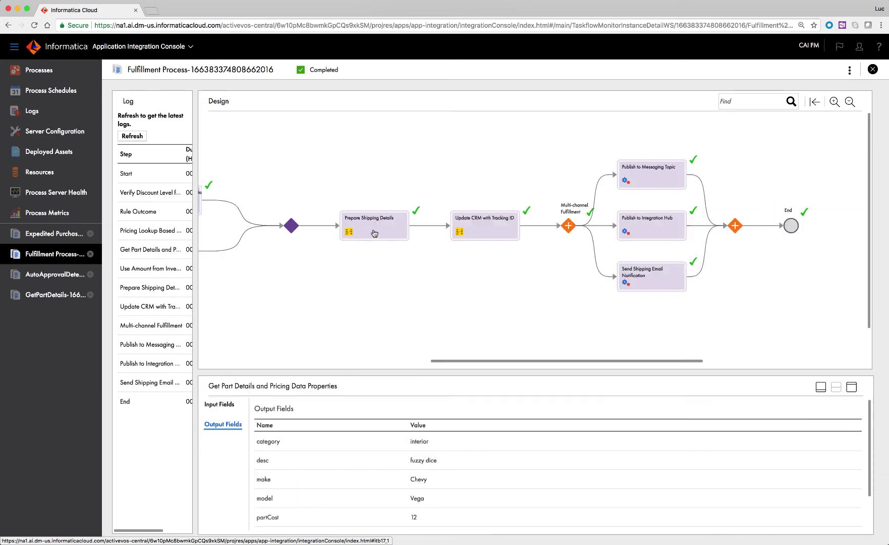
Inspect the Prepare Shipping Details and Update CRM with Tracking ID steps.
left_click(374, 234)
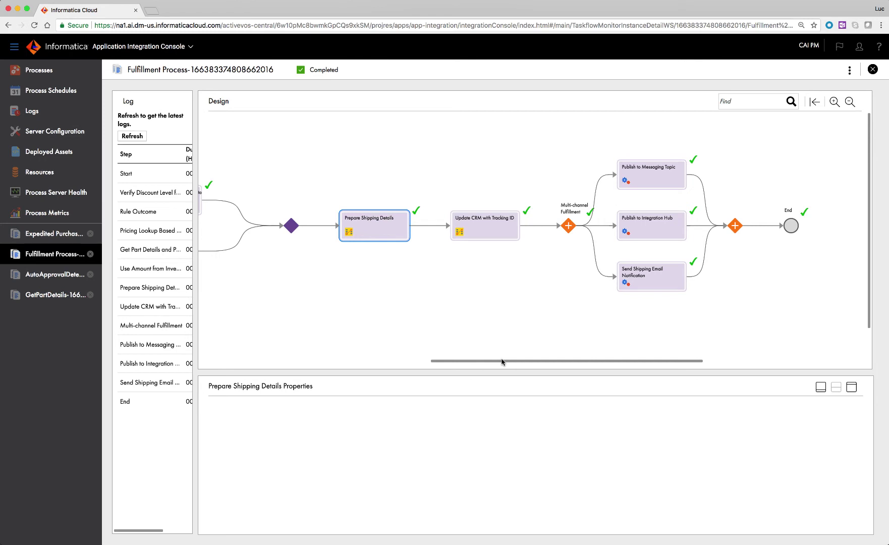
left_click(487, 224)
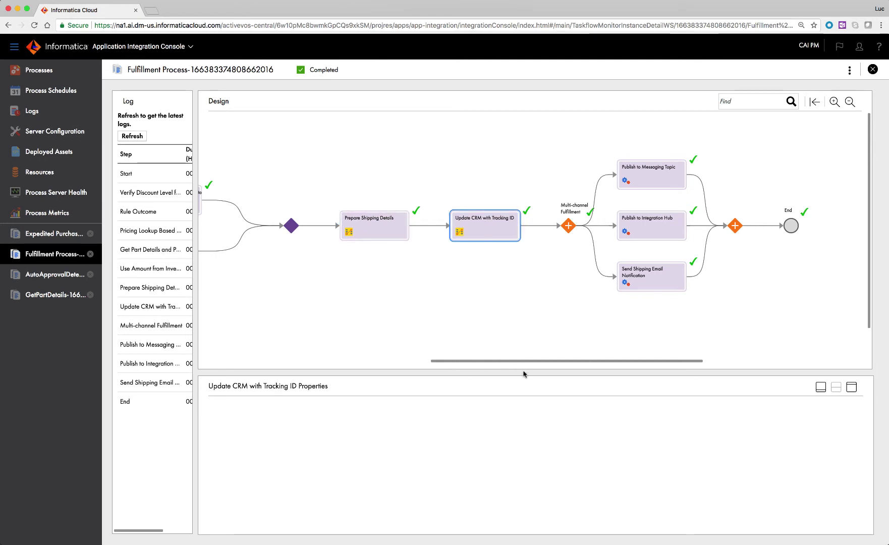
left_click_drag(532, 361, 617, 362)
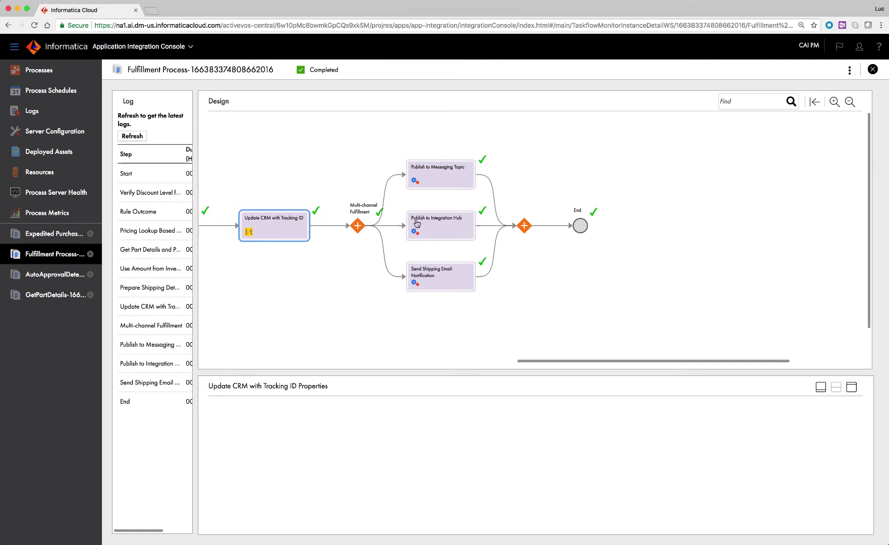
scroll(456, 230, "left", 1)
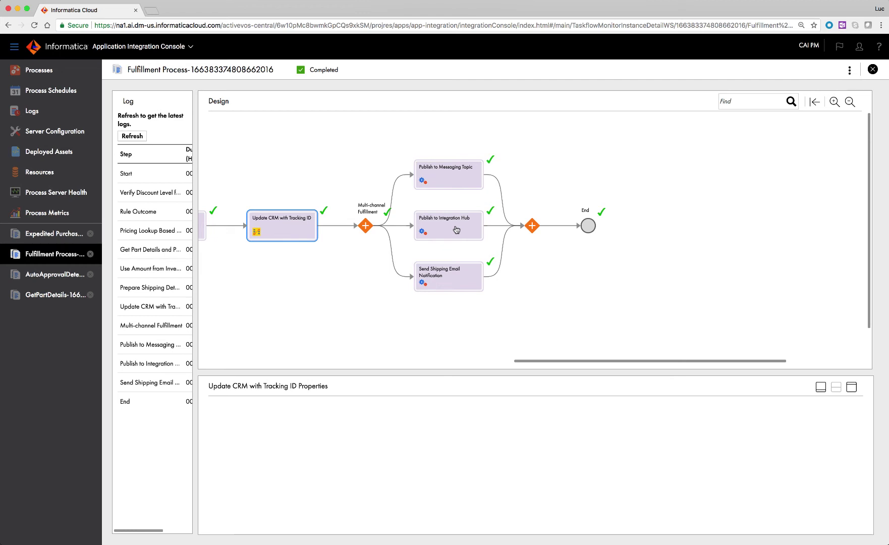
Read the Publish to Messaging Topic event's Toronto address, then open Process Server Health.
left_click(436, 171)
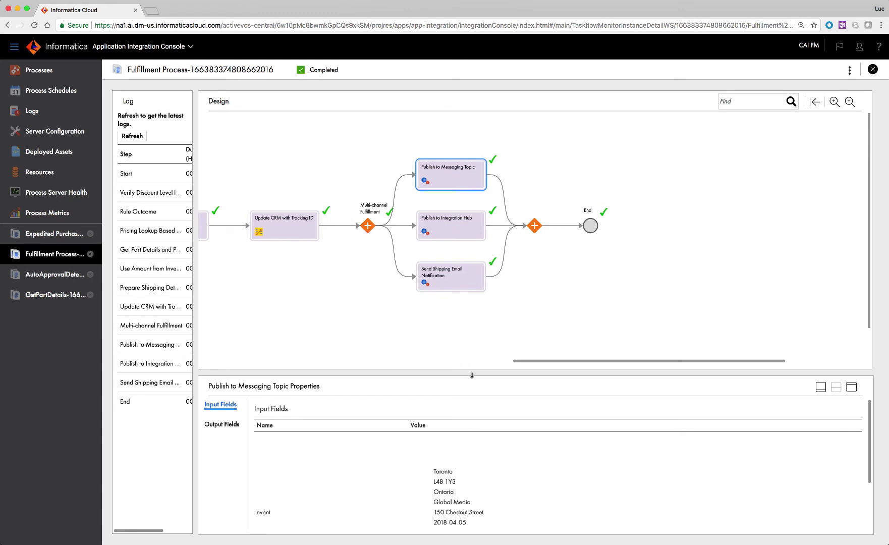
left_click_drag(471, 371, 470, 317)
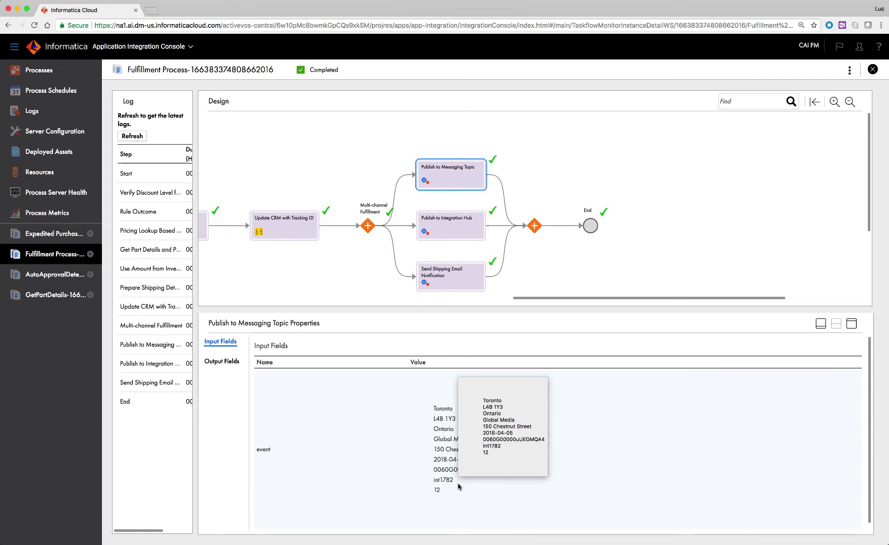
left_click(55, 192)
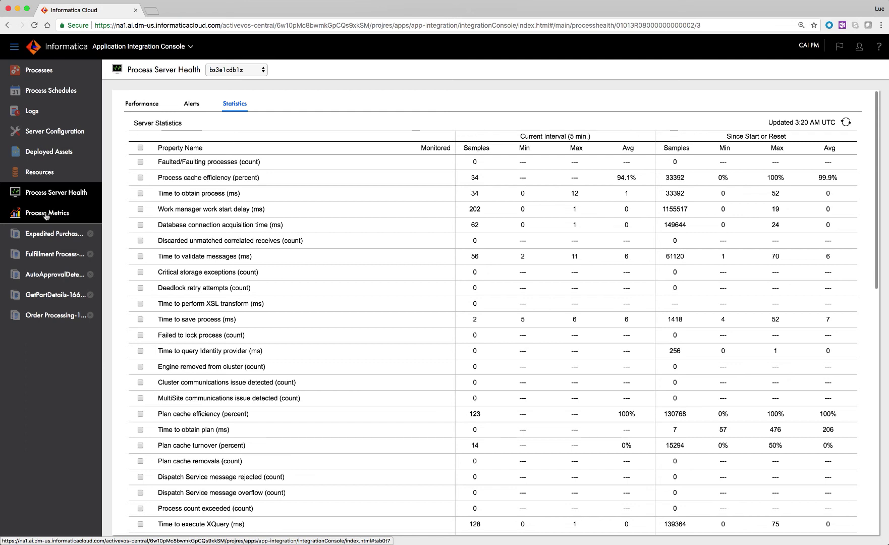
Switch to Application Integration and open the Expedited Purchasing project's Processes folder.
left_click(187, 48)
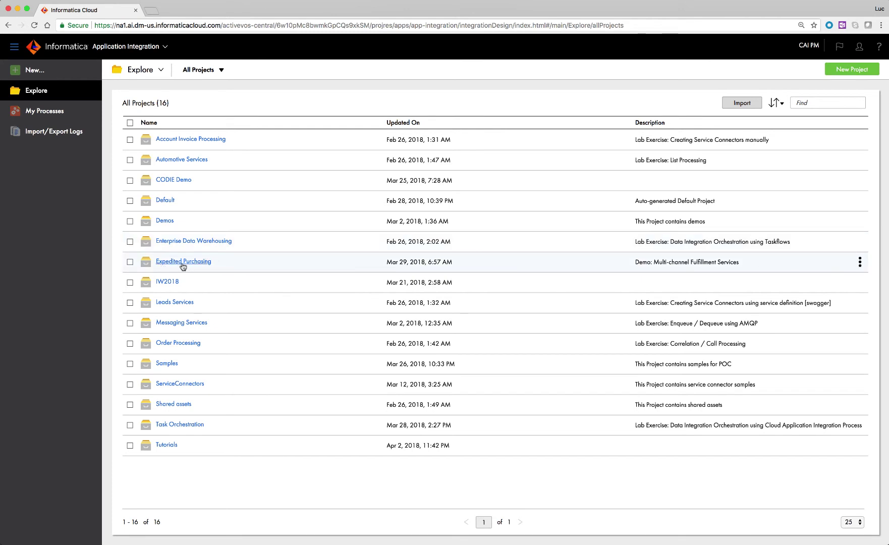
left_click(182, 264)
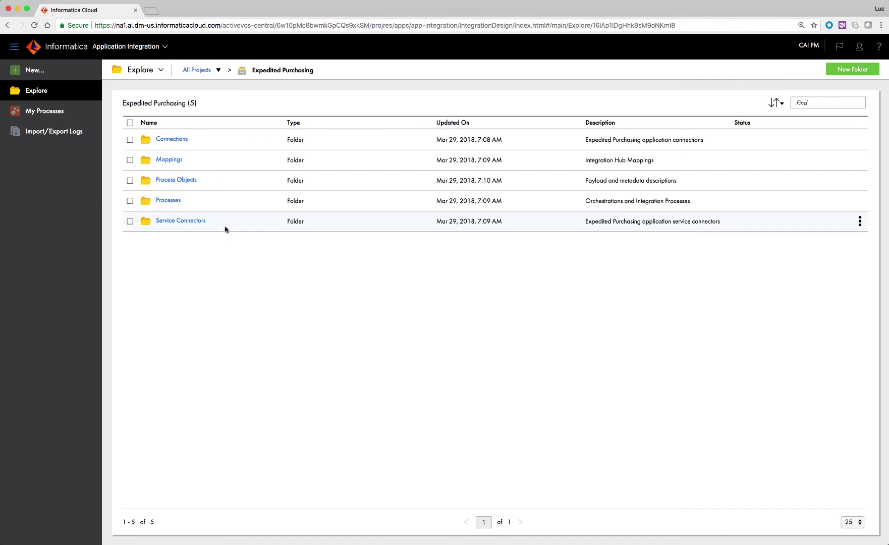
mouse_move(177, 181)
left_click(168, 201)
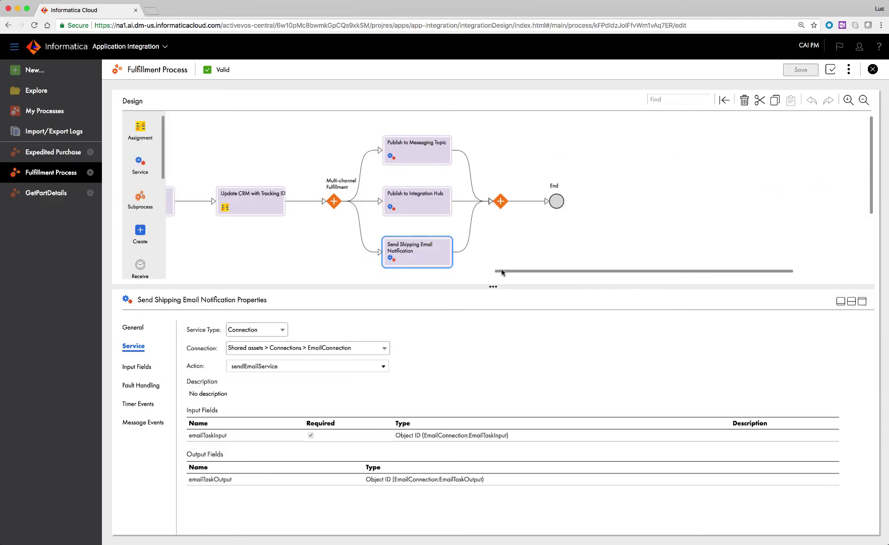
left_click_drag(511, 273, 536, 273)
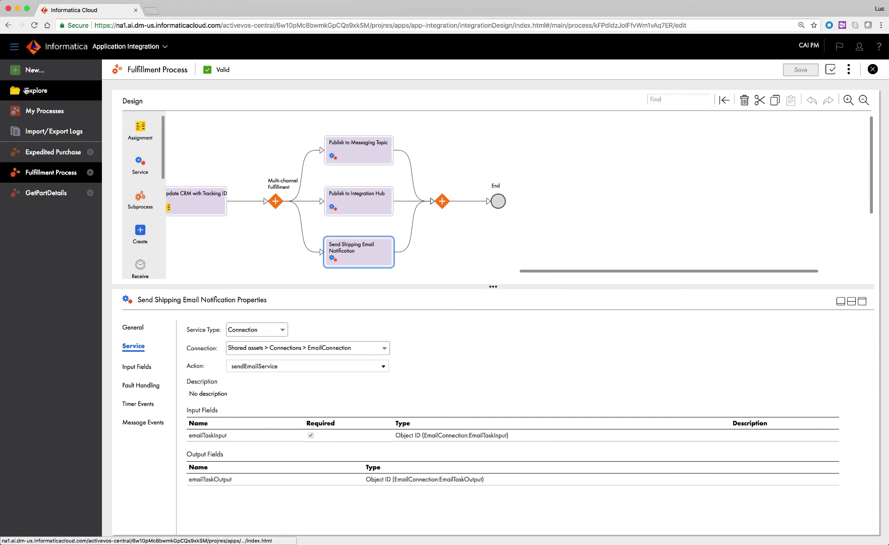
Return to Explore and step up to the All Projects list.
left_click(28, 91)
left_click(199, 72)
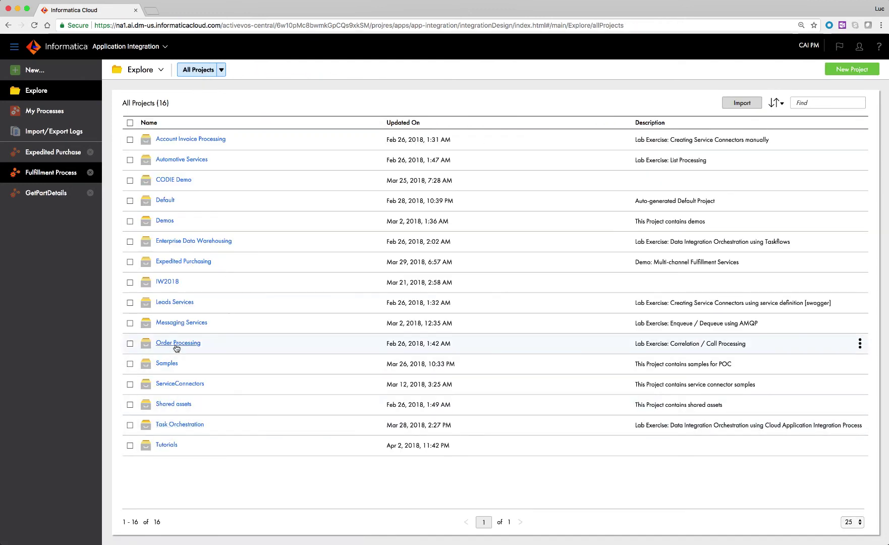
Open the OrderProcessor process from Order Processing > Processes.
left_click(175, 344)
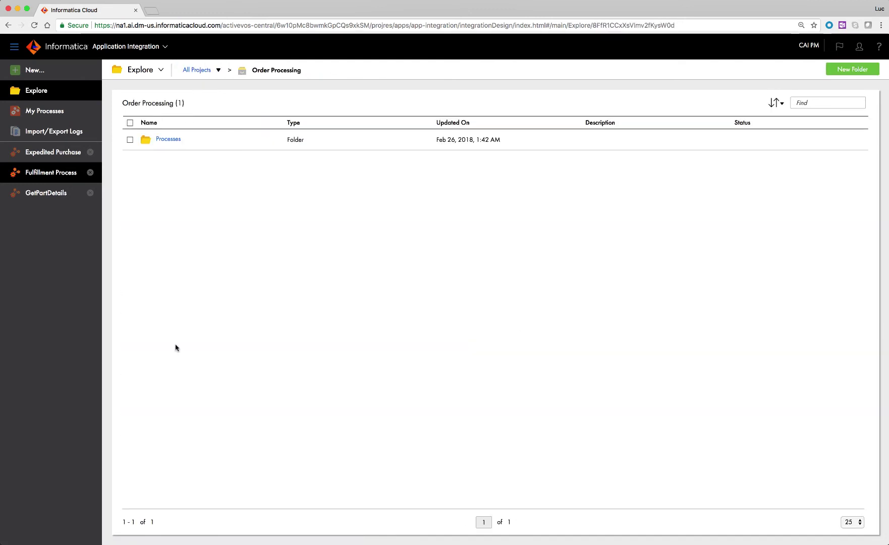
left_click(171, 140)
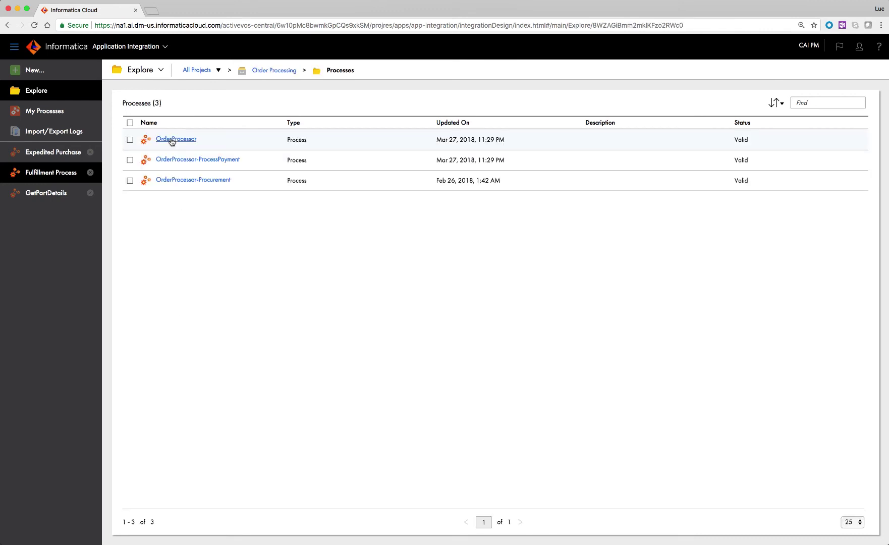
left_click(171, 140)
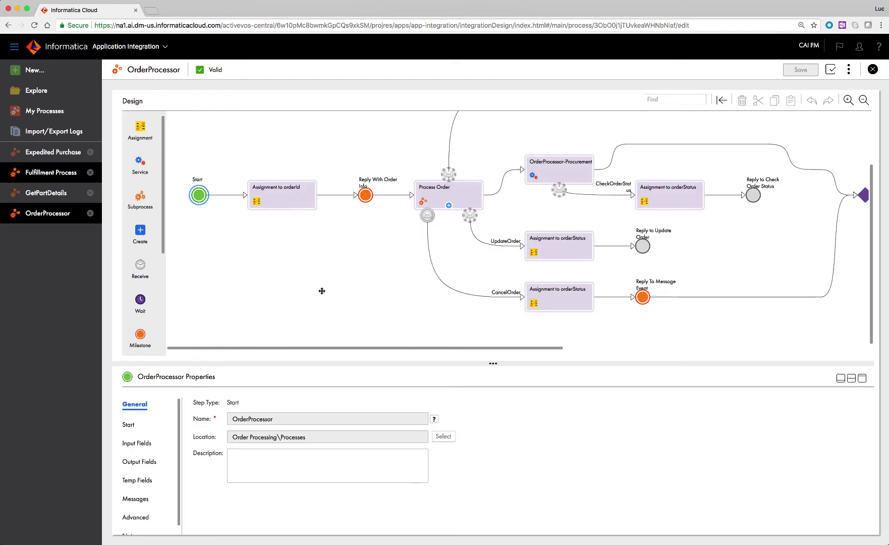
Inspect OrderProcessor's diagram and messages, then go back to the Fulfillment Process.
left_click(840, 378)
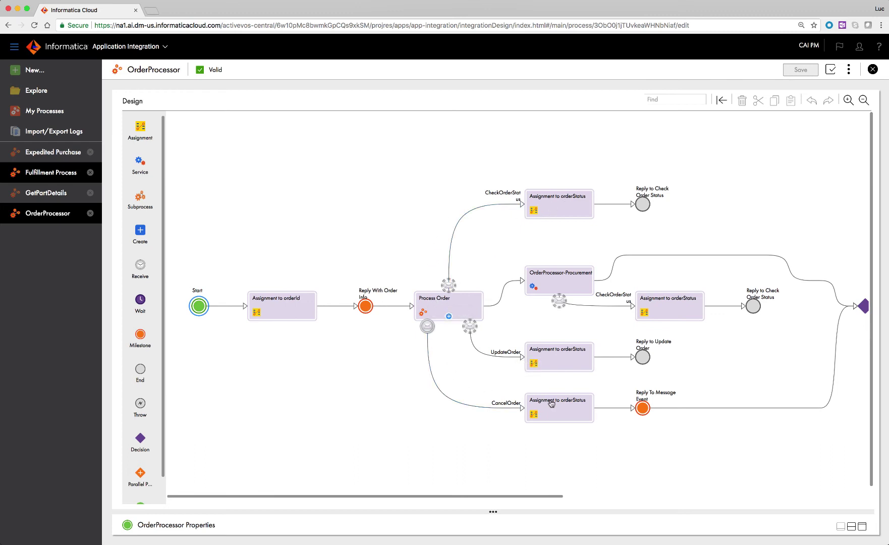
left_click(851, 526)
scroll(375, 251, "down", 2)
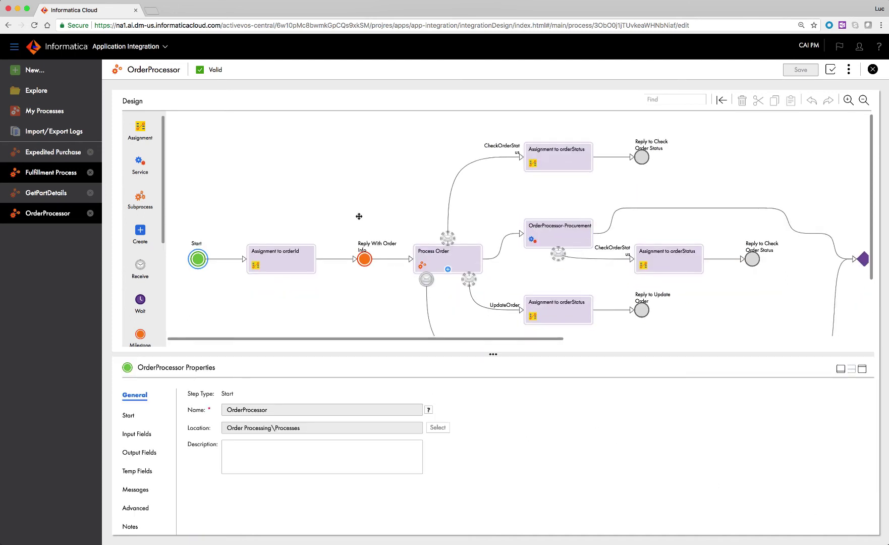
left_click_drag(343, 195, 349, 150)
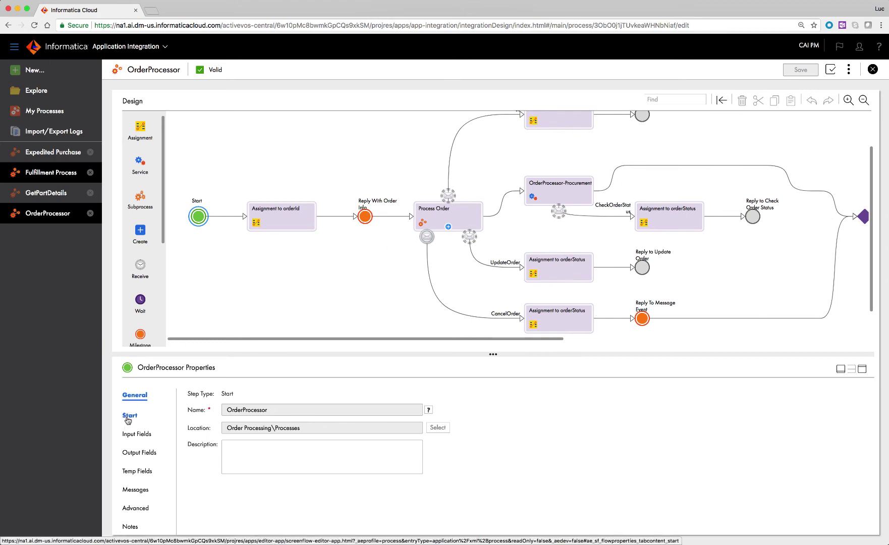
scroll(278, 281, "up", 2)
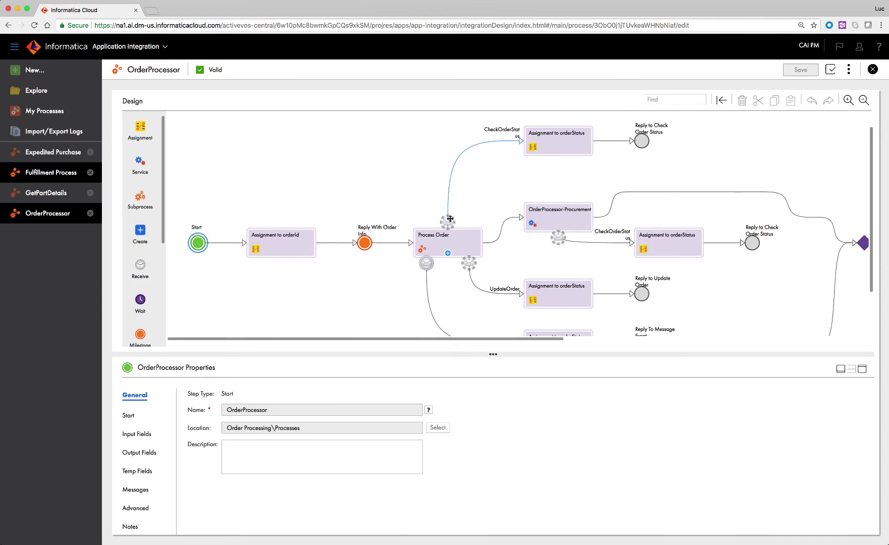
left_click(139, 495)
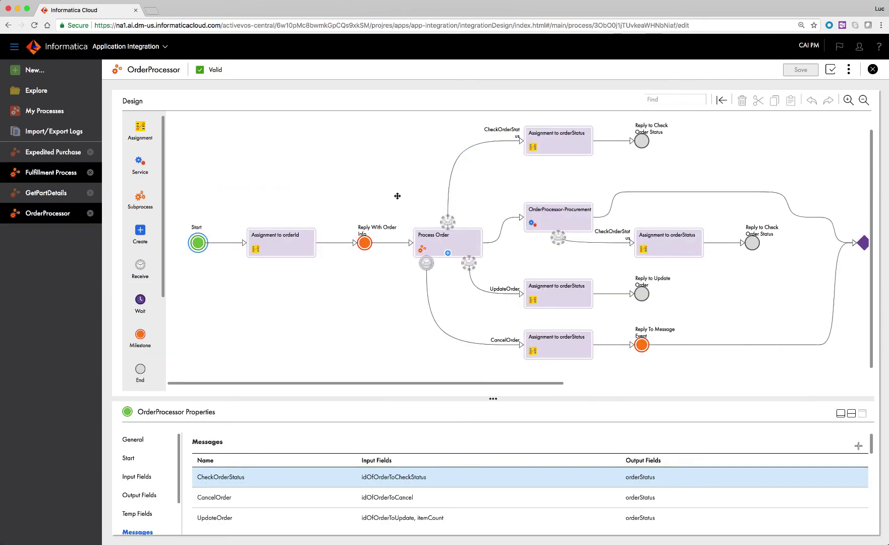
left_click(50, 177)
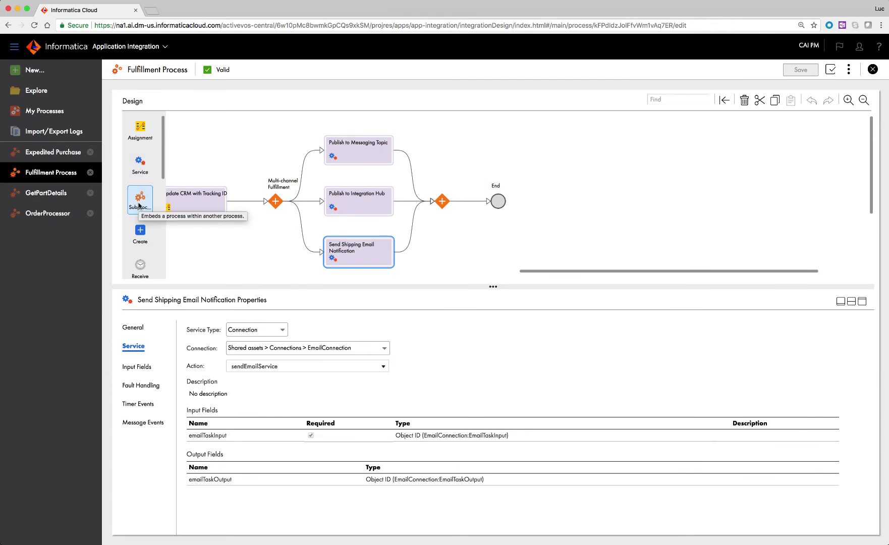
Add a Service step before End calling the OrderProcessor process with action Start.
left_click(140, 164)
left_click(281, 331)
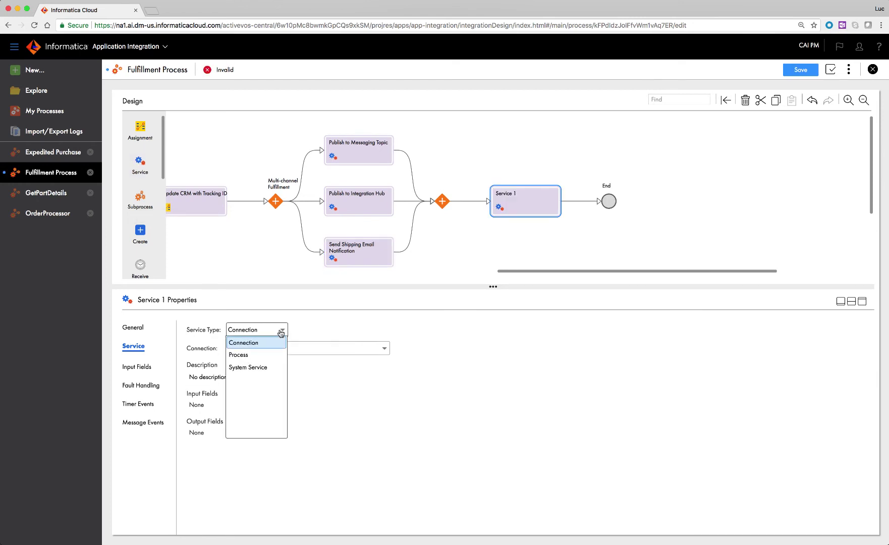
left_click(256, 355)
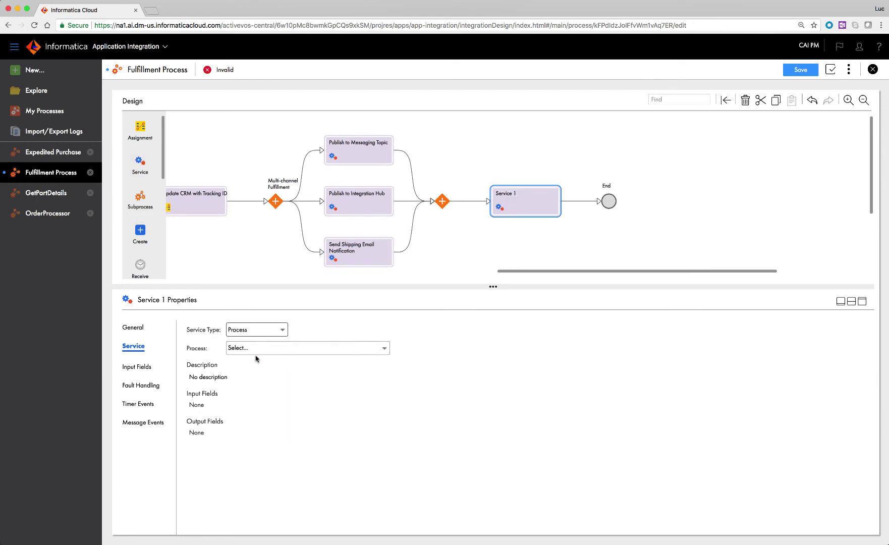
left_click(258, 350)
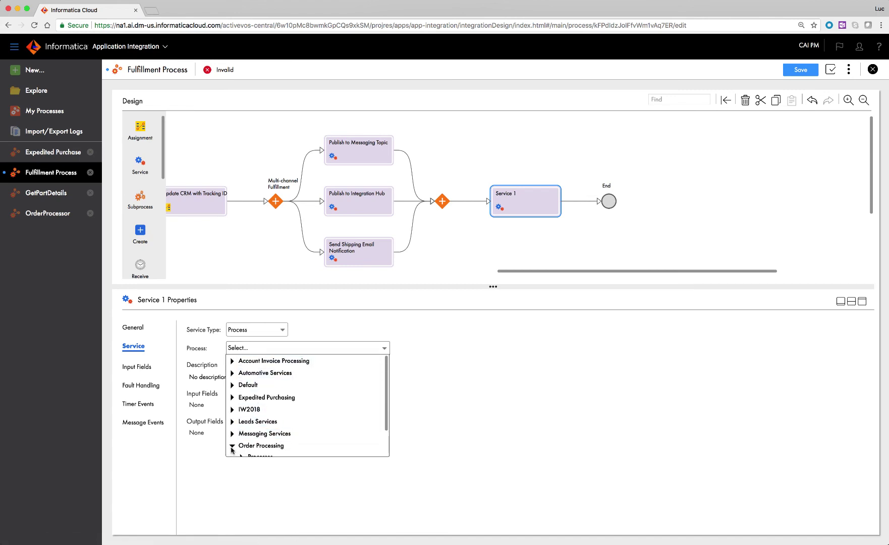
left_click(233, 445)
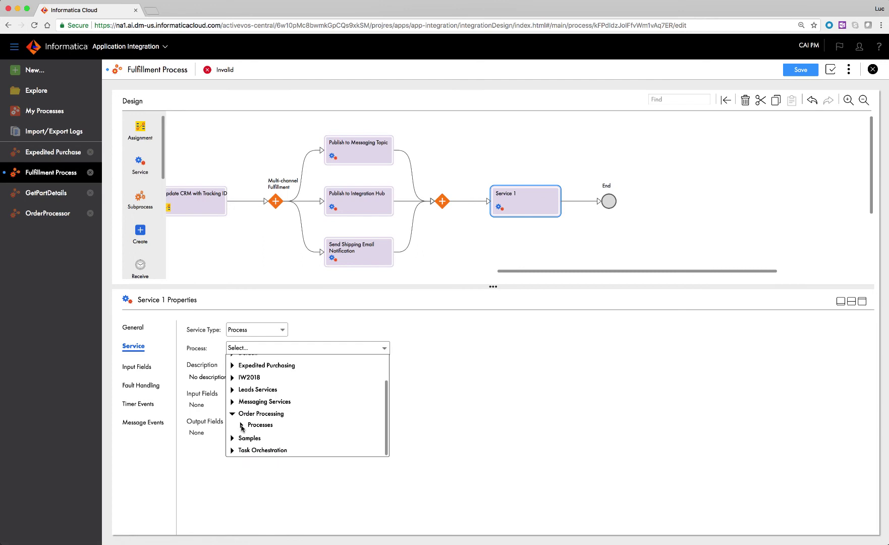
left_click(243, 425)
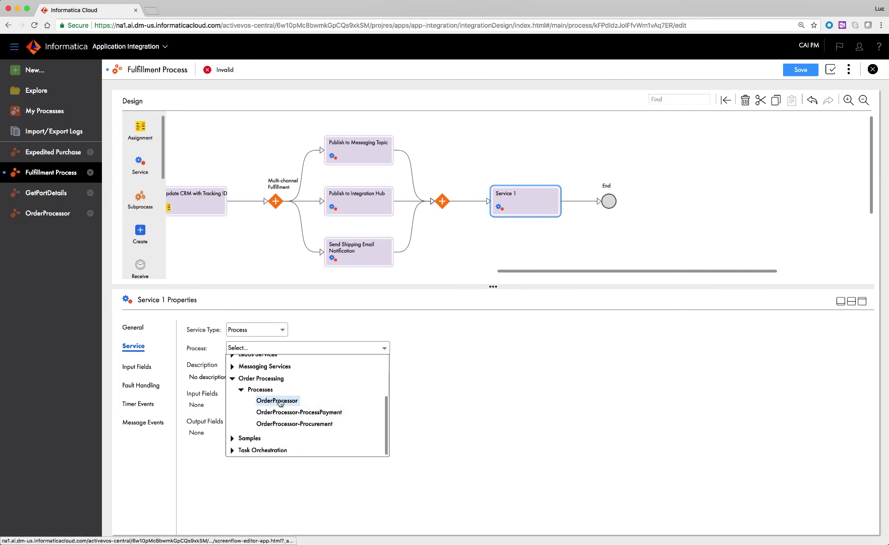
left_click(280, 403)
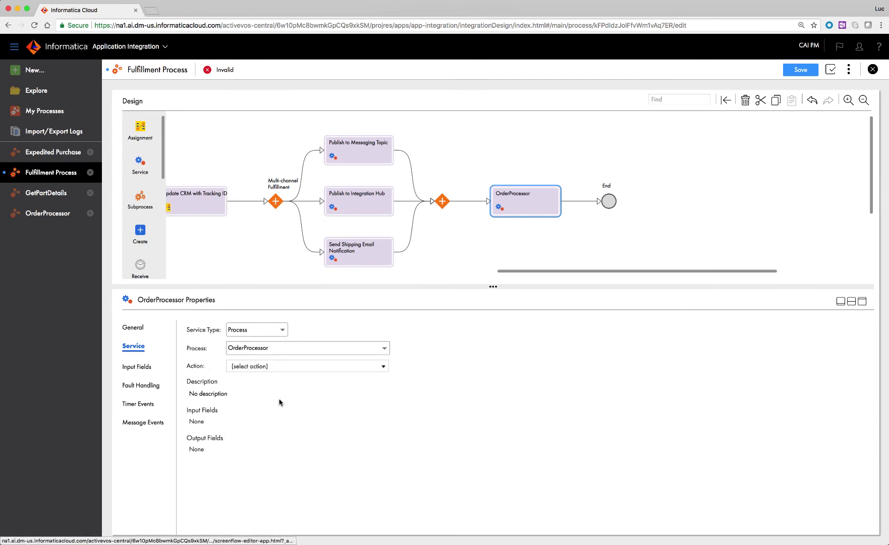
left_click(271, 368)
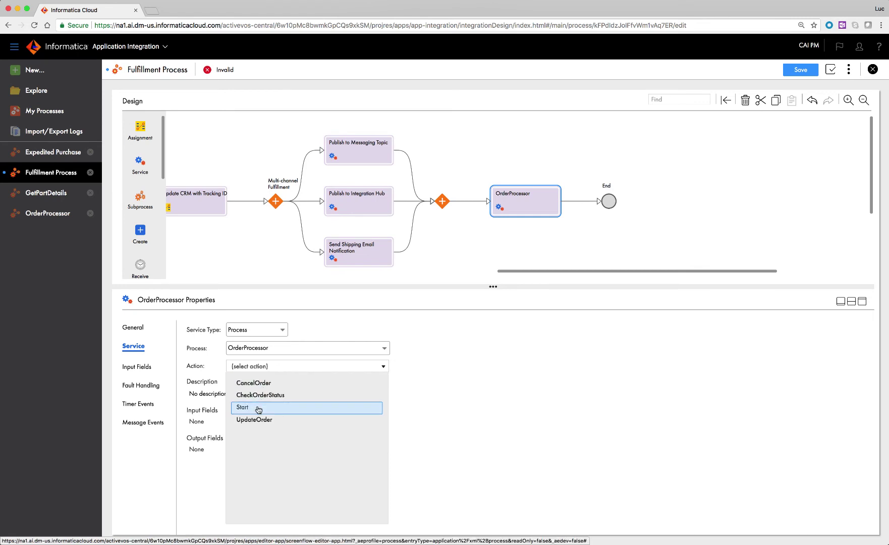
left_click(258, 407)
left_click(269, 369)
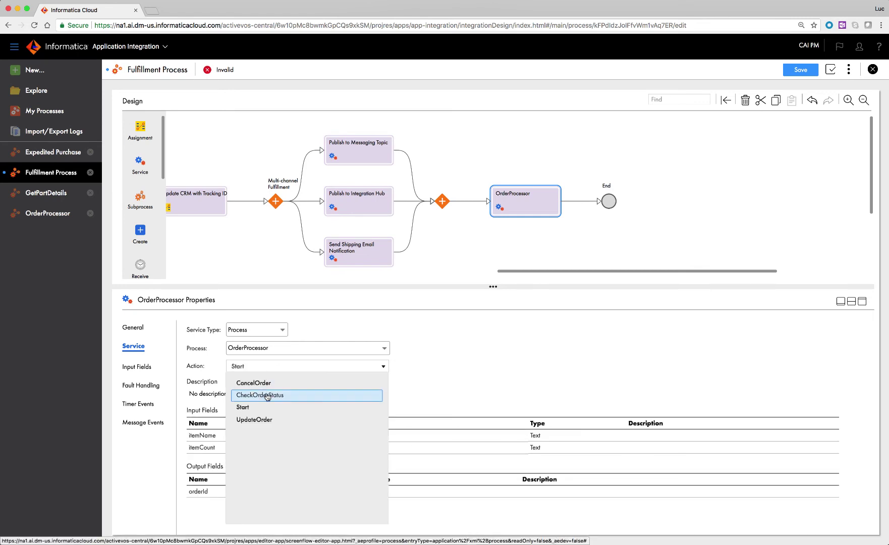
left_click(310, 408)
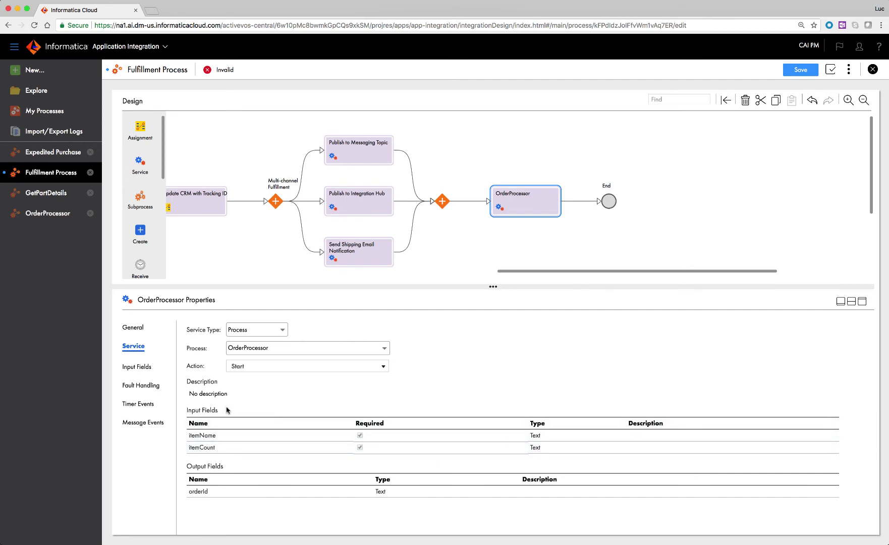
Map the step's inputs: itemName from productSKU and itemCount from unitCount.
left_click(132, 367)
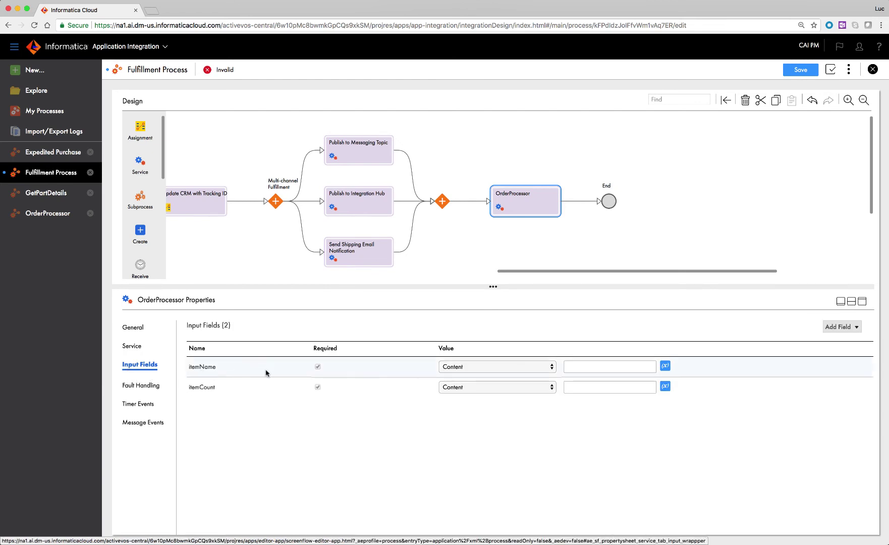
left_click(524, 367)
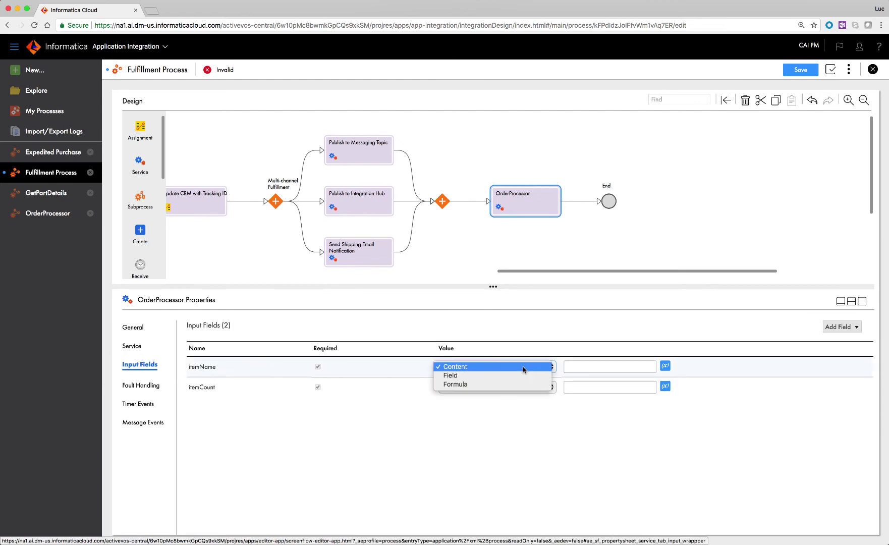
left_click(489, 379)
left_click(486, 387)
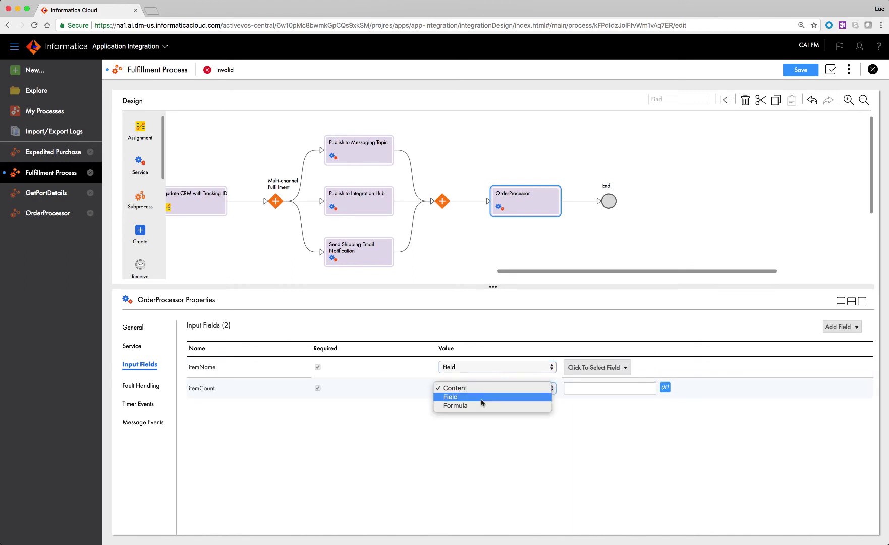
left_click(482, 403)
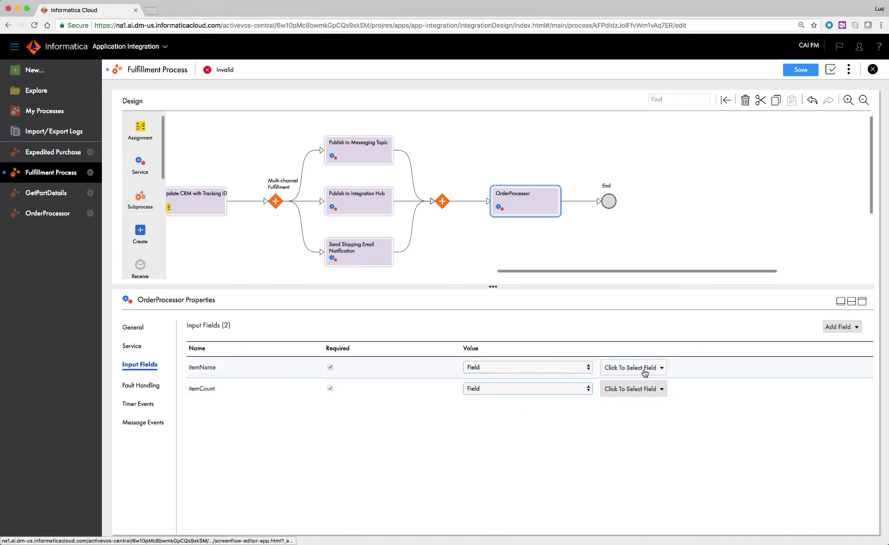
left_click(660, 370)
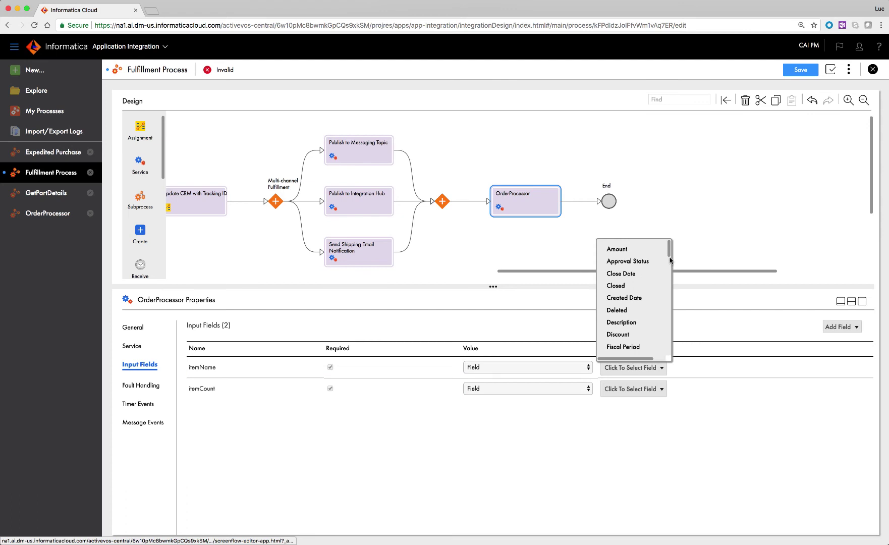
left_click_drag(670, 259, 671, 330)
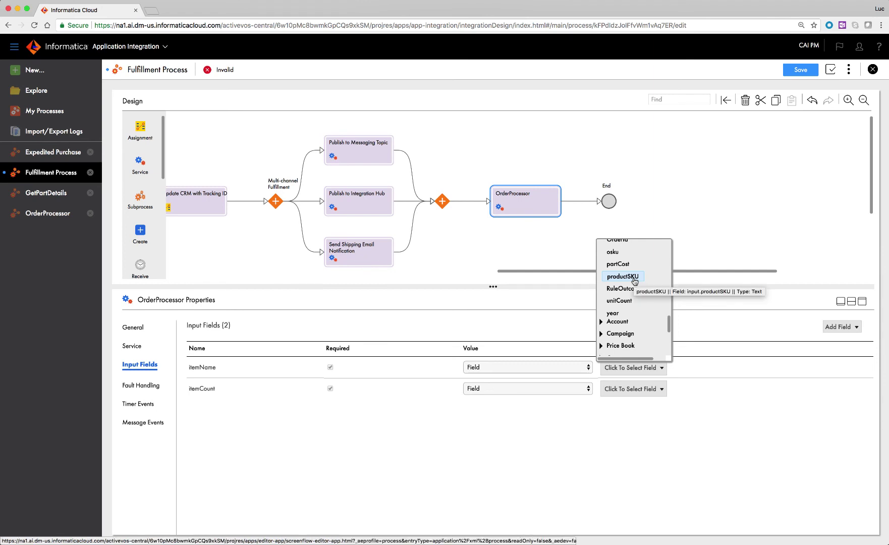
left_click(634, 278)
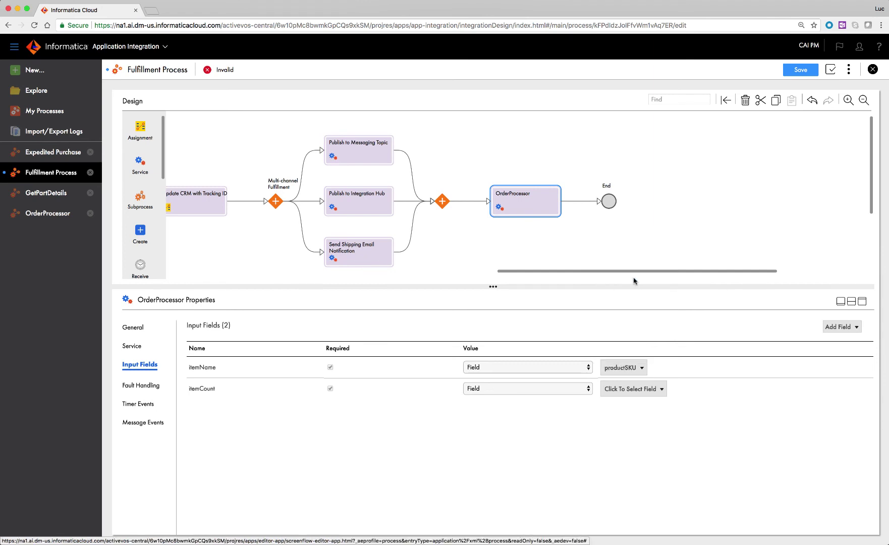
left_click(656, 389)
left_click_drag(669, 278, 673, 351)
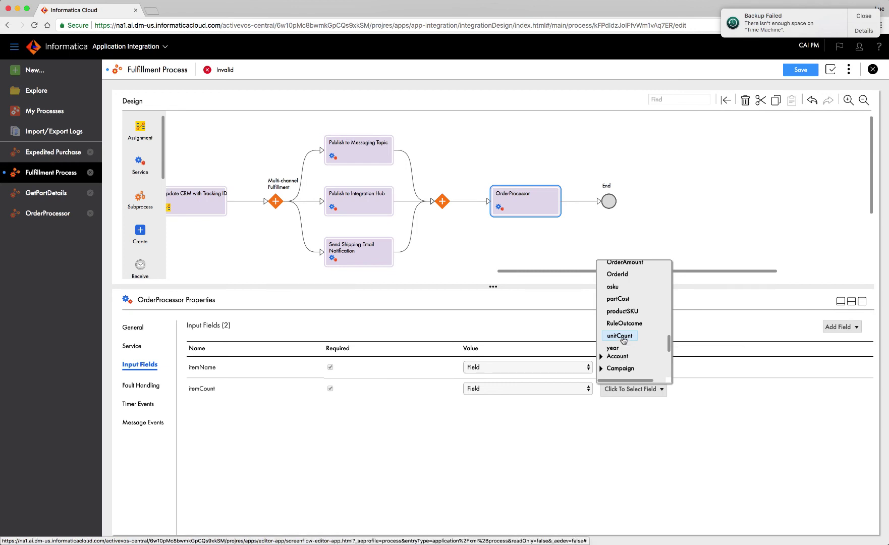
left_click(622, 338)
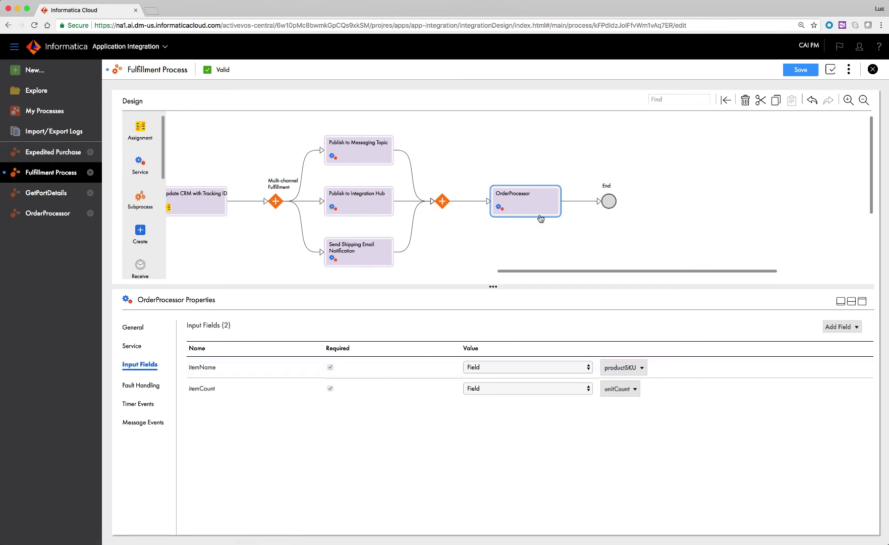
Save and publish the Fulfillment Process.
left_click(789, 72)
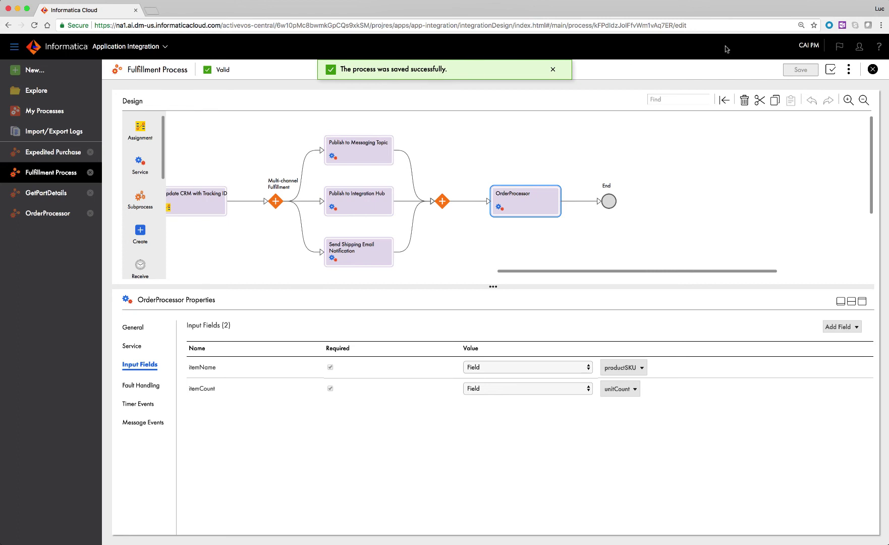
left_click(849, 70)
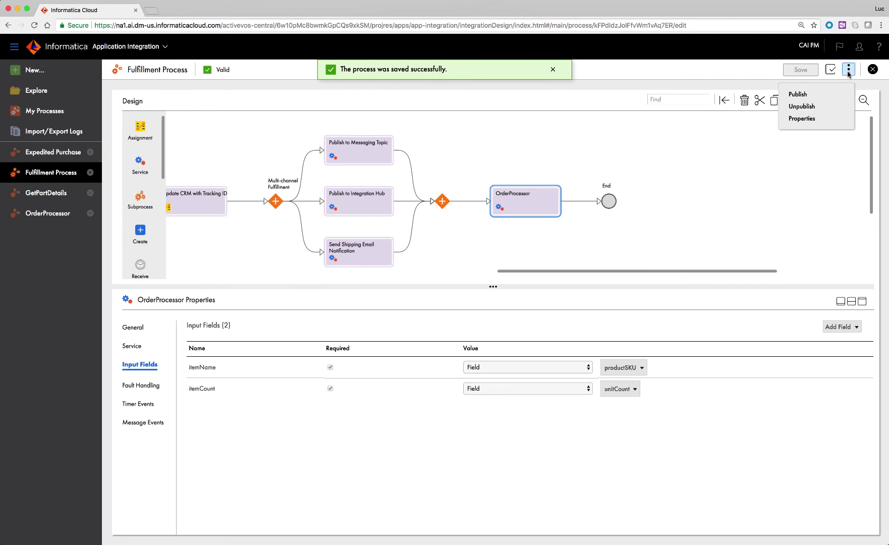
left_click(802, 96)
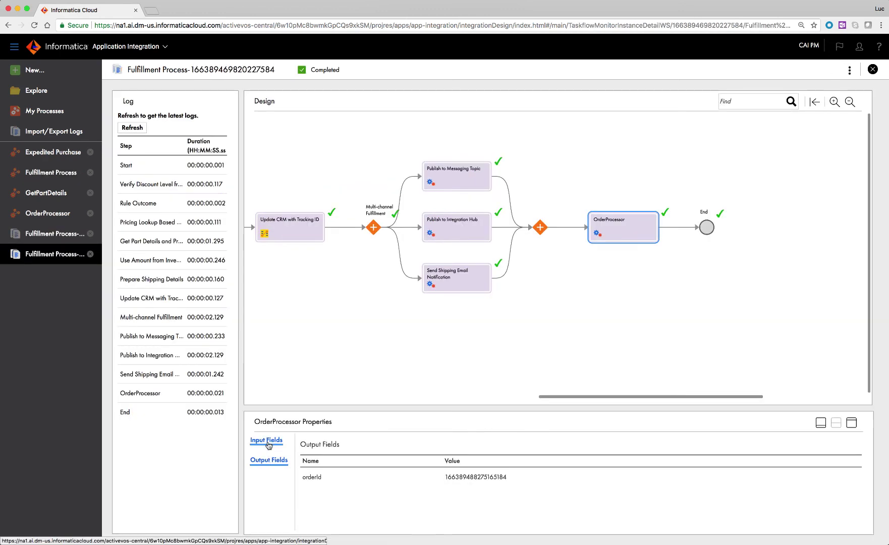
Check the OrderProcessor step's input values, then switch to API Manager.
left_click(267, 440)
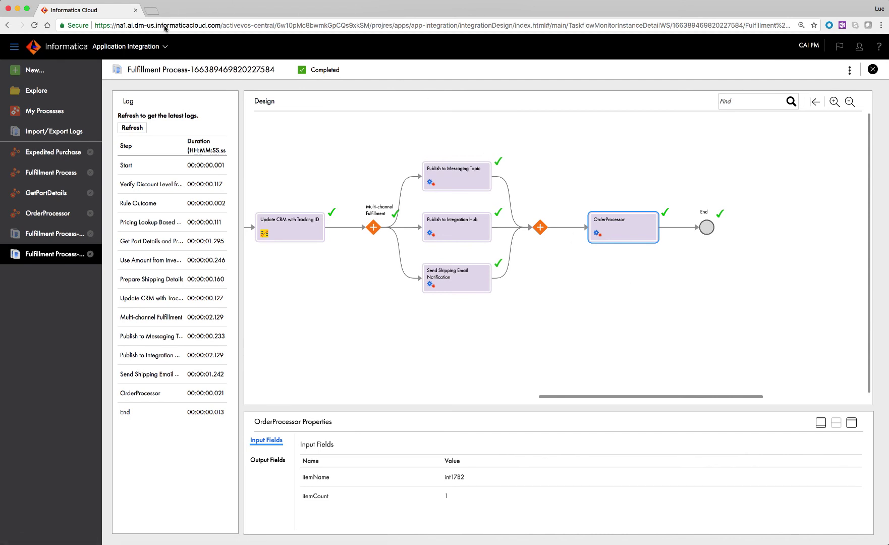
left_click(141, 47)
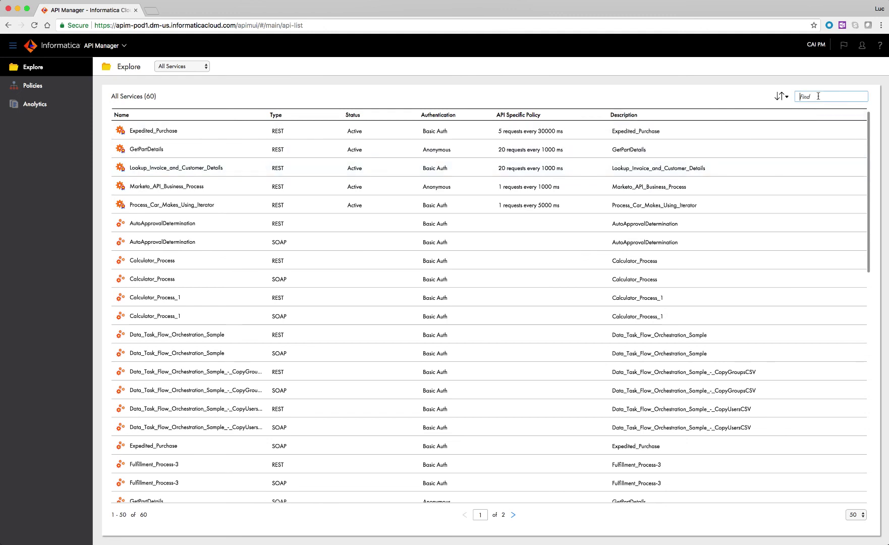
type("ord")
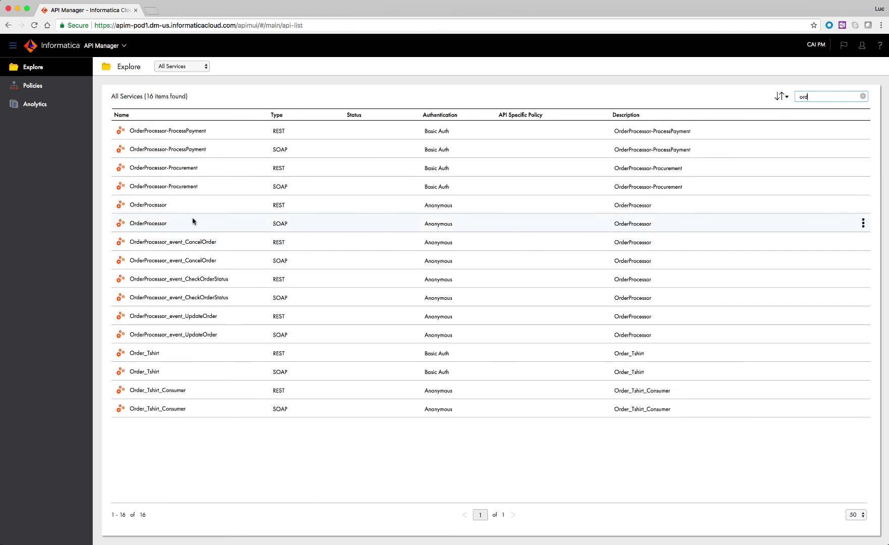
Create a managed API from OrderProcessor REST, then list only managed services unfiltered.
mouse_move(494, 205)
left_click(863, 205)
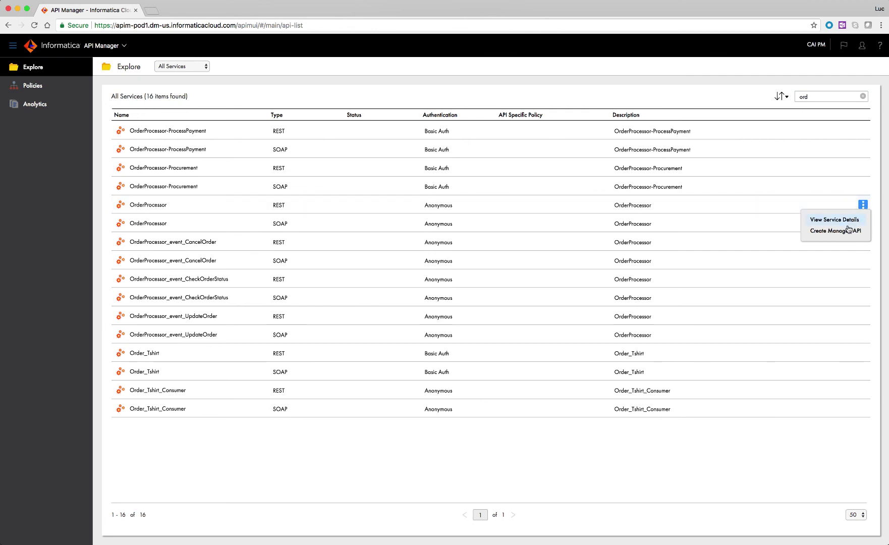
left_click(845, 230)
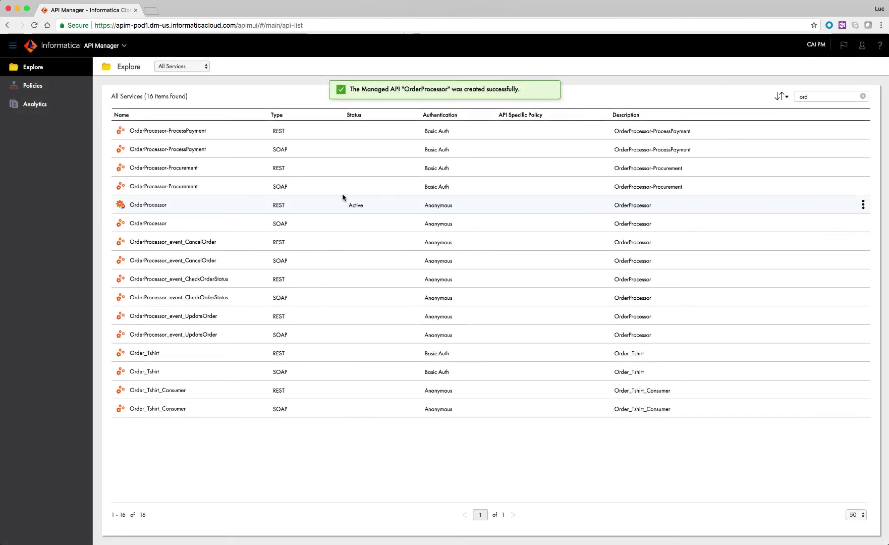
left_click(194, 68)
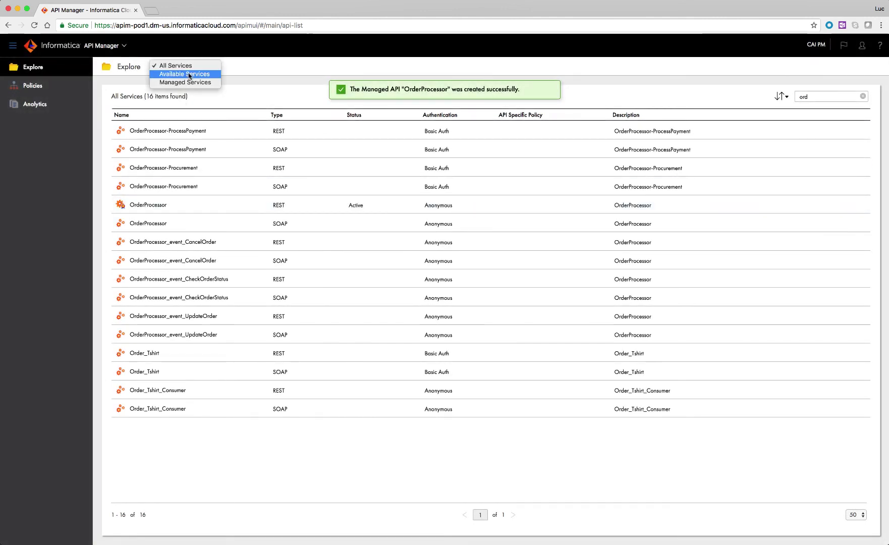
left_click(187, 82)
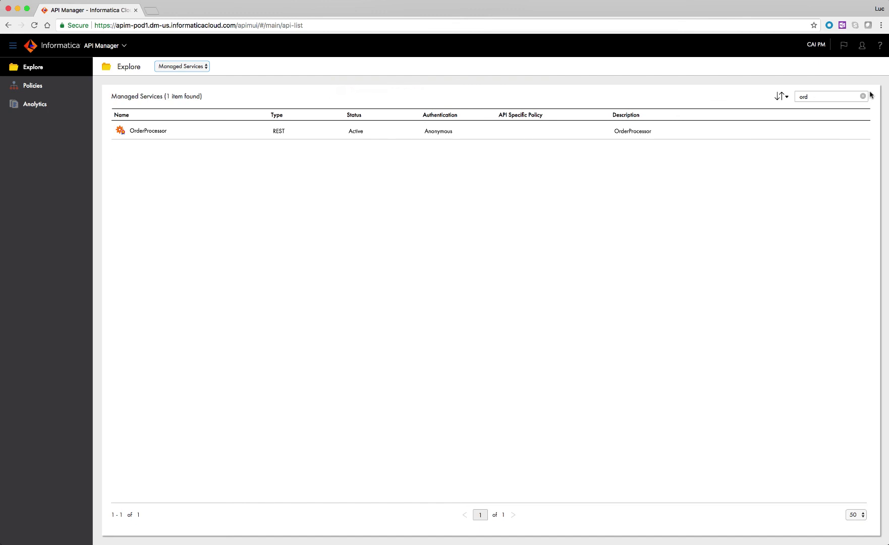
left_click(863, 96)
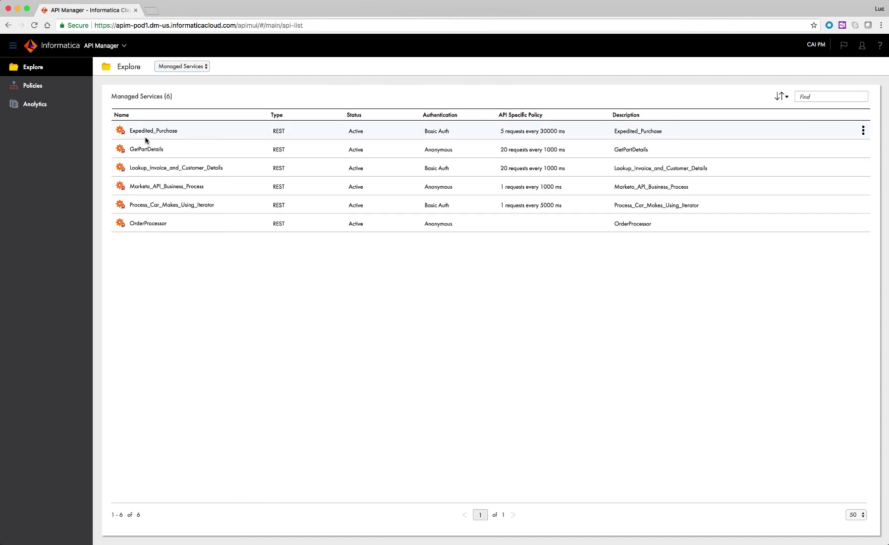
Enable an OrderProcessor rate limit of 2 requests per 30000 ms in API details.
mouse_move(567, 223)
left_click(863, 223)
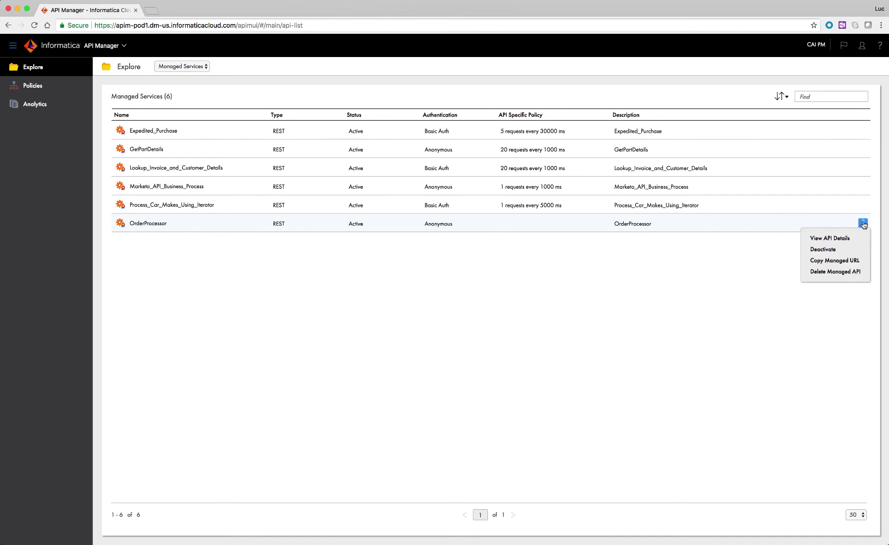
left_click(836, 238)
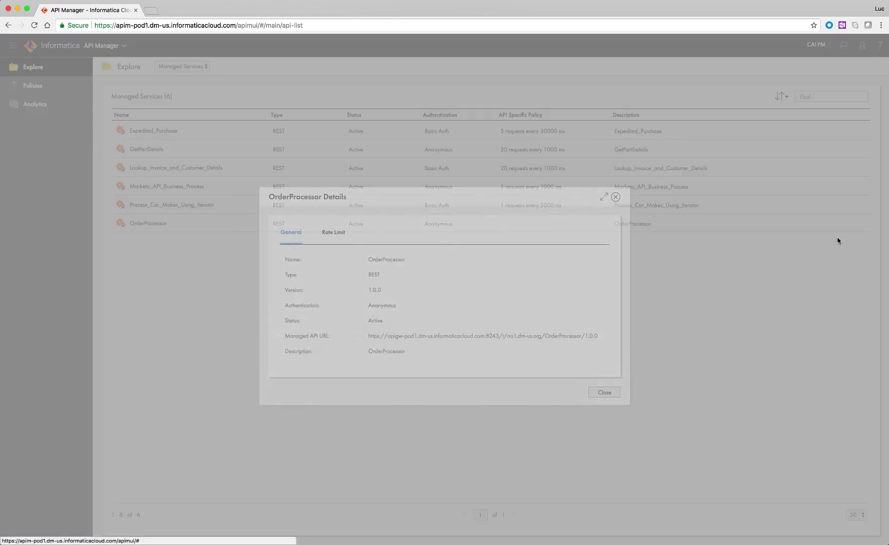
left_click(326, 233)
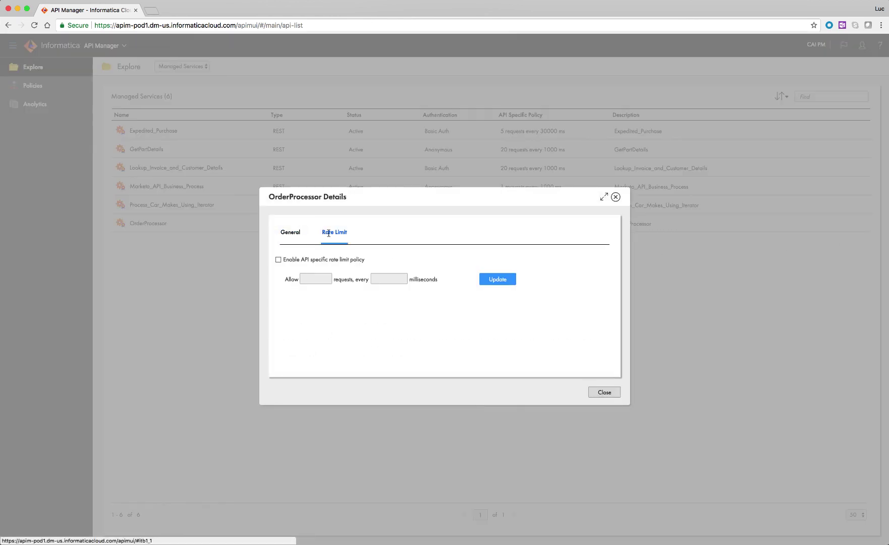
left_click(279, 260)
left_click(318, 277)
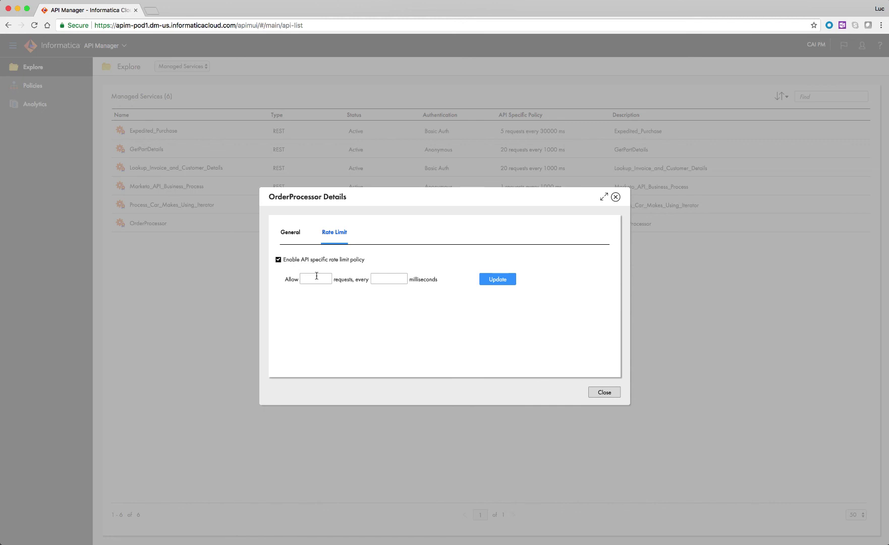
type("2")
left_click(376, 278)
type("30")
key("Down")
key("Return")
left_click(501, 283)
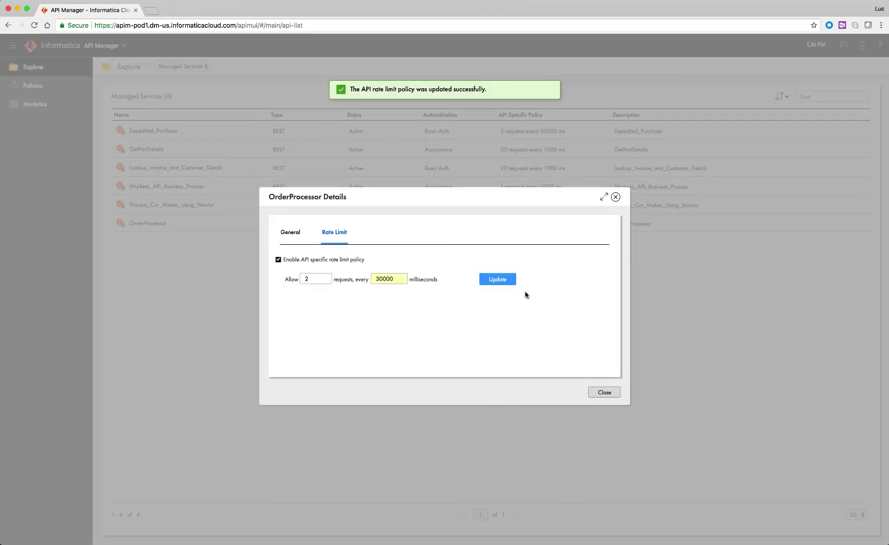
left_click(603, 394)
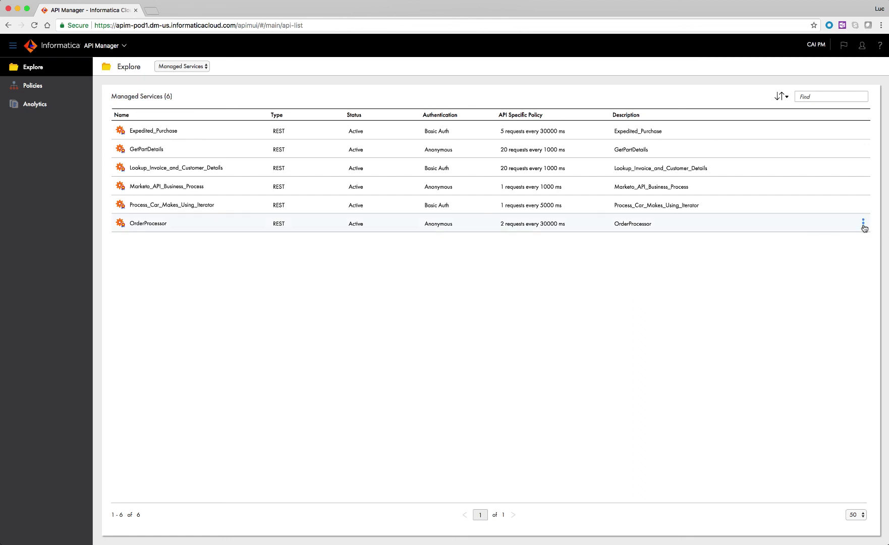
Copy OrderProcessor's managed URL and load it in a new Chrome tab.
left_click(864, 224)
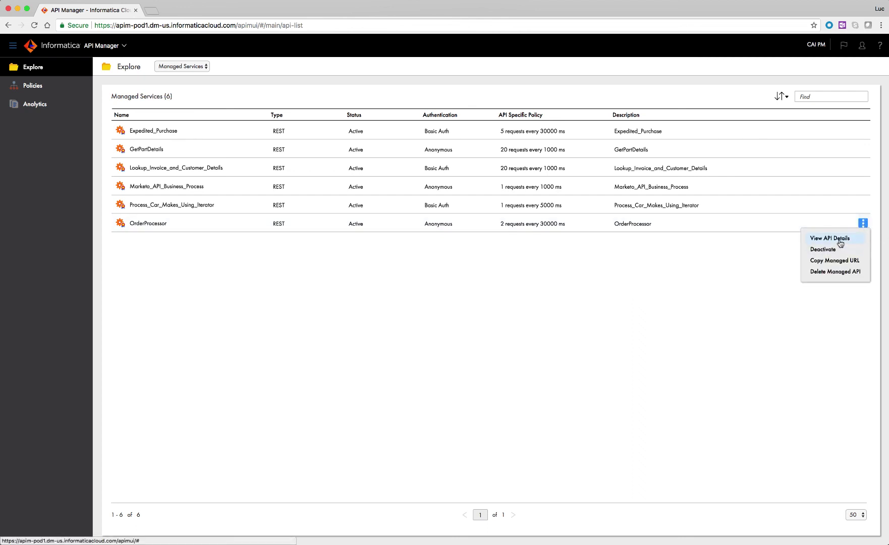
left_click(841, 263)
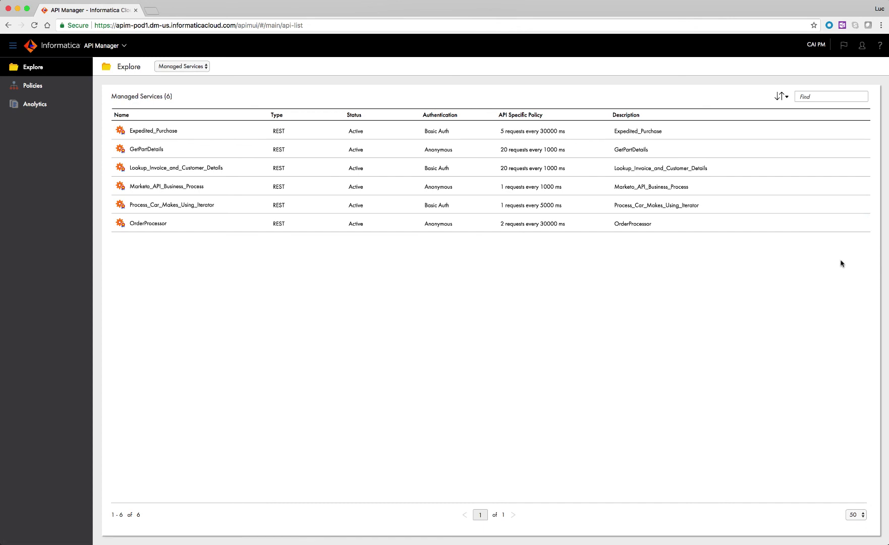
left_click(151, 11)
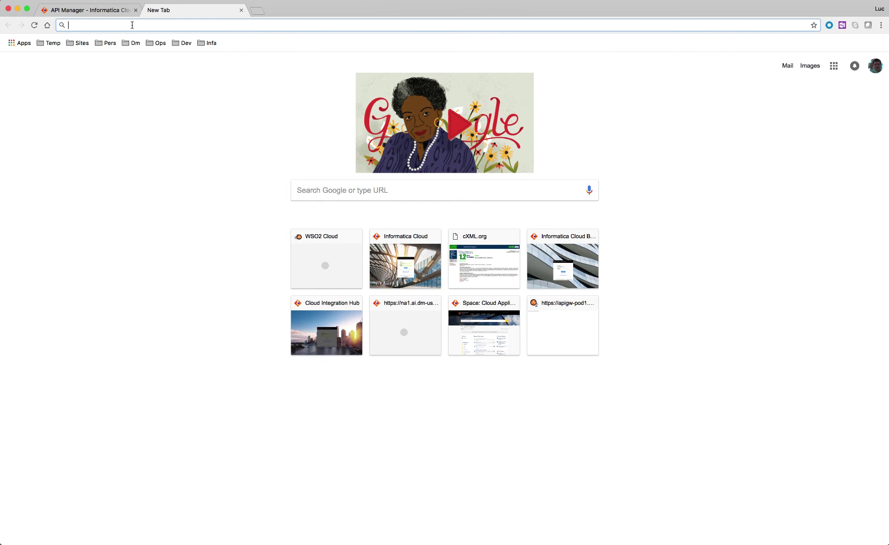
type("https://apigw-pod1.dm-us.informaticacloud.com:8243/t/na1.dm-us.org/OrderProcessor/1.0.0")
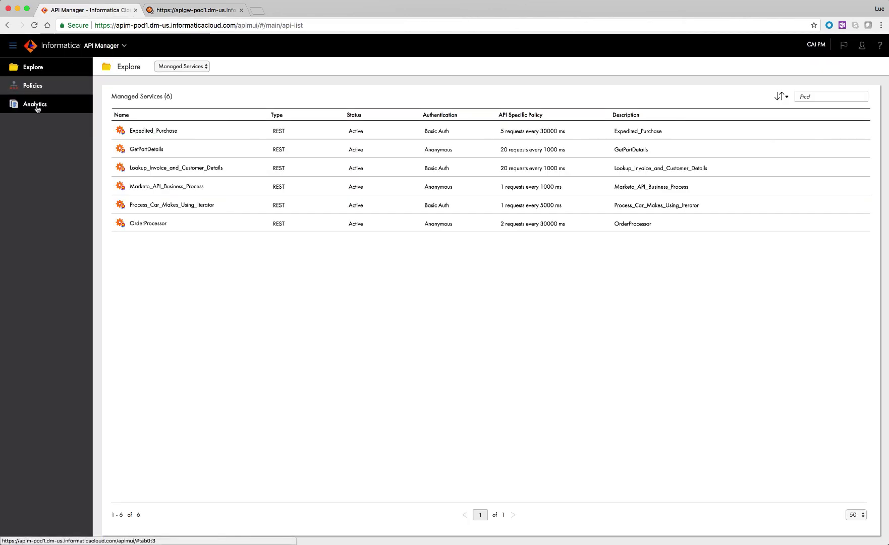
Open the Analytics Activity Log to see the latest OrderProcessor invocation.
left_click(35, 104)
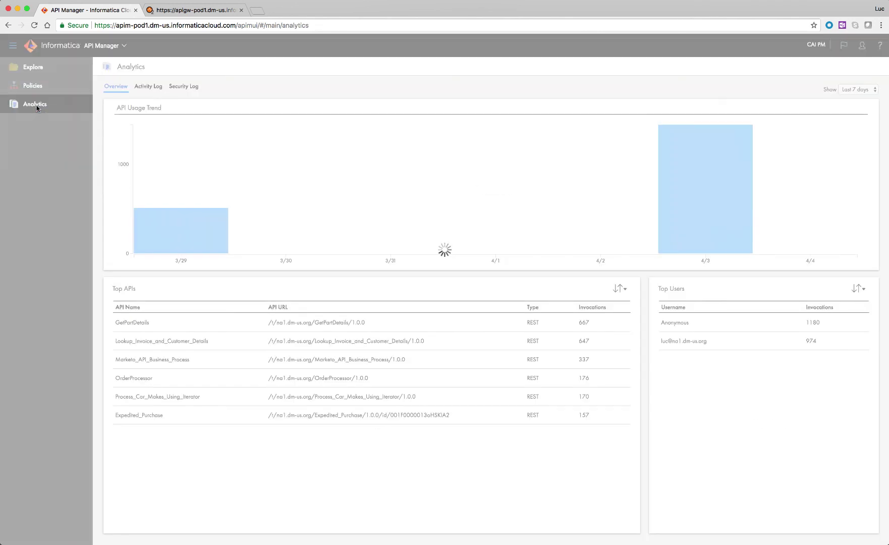
left_click(149, 87)
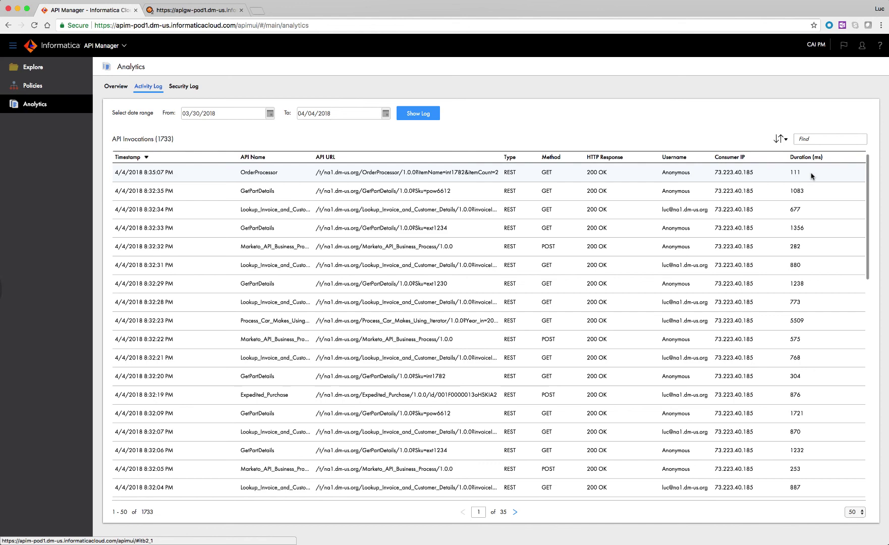
Open the My Services list from the API Manager header.
left_click(109, 46)
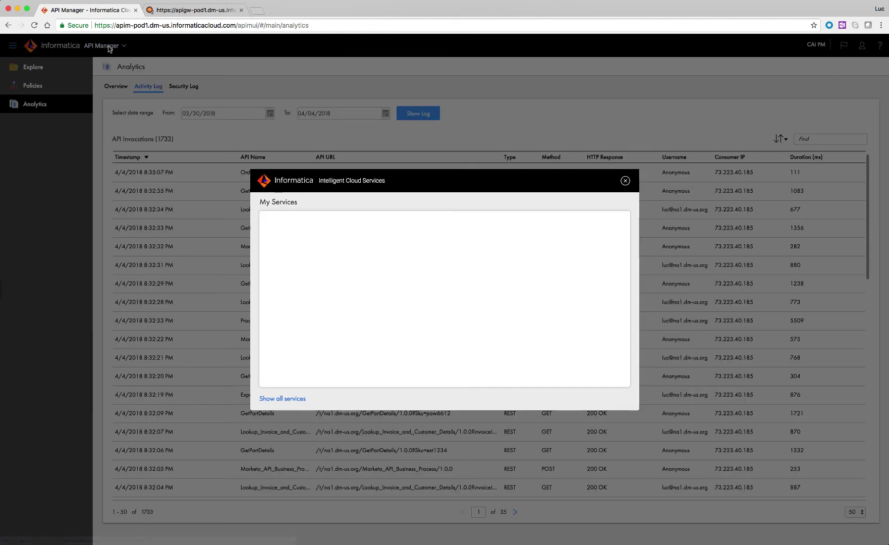